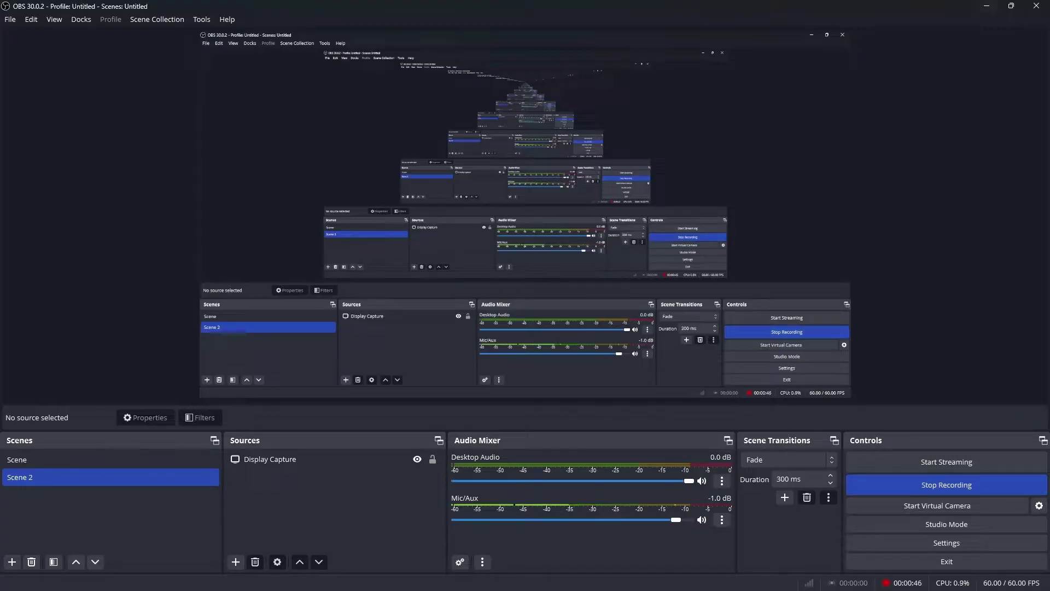
- Watch the Soldier Boy Symbiote Style/Carti Style Edit video on YouTube as a style reference, pausing and resuming it along the way
left_click(987, 5)
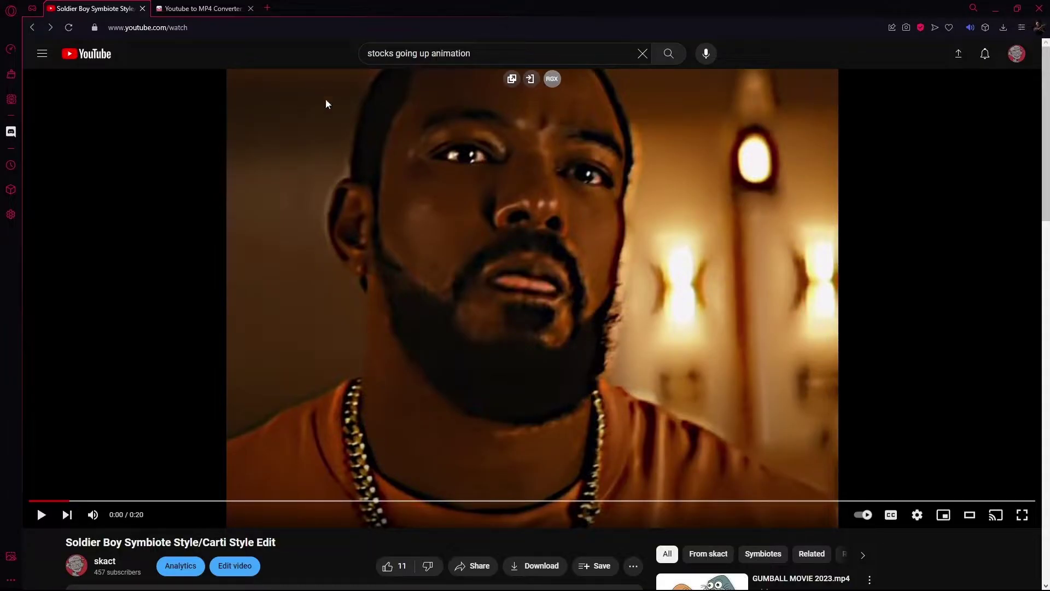
left_click(372, 356)
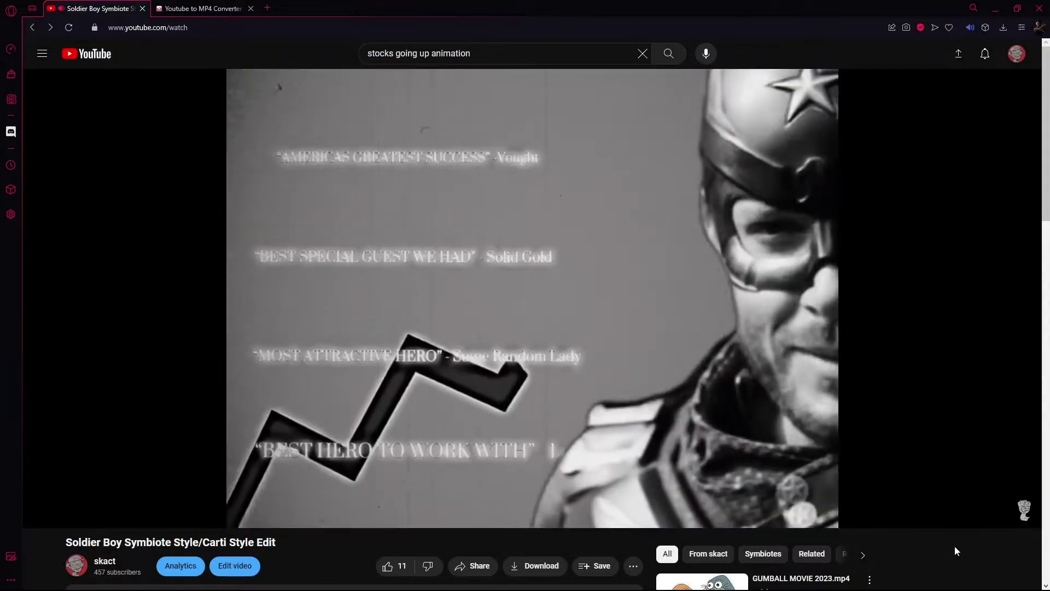
key("space")
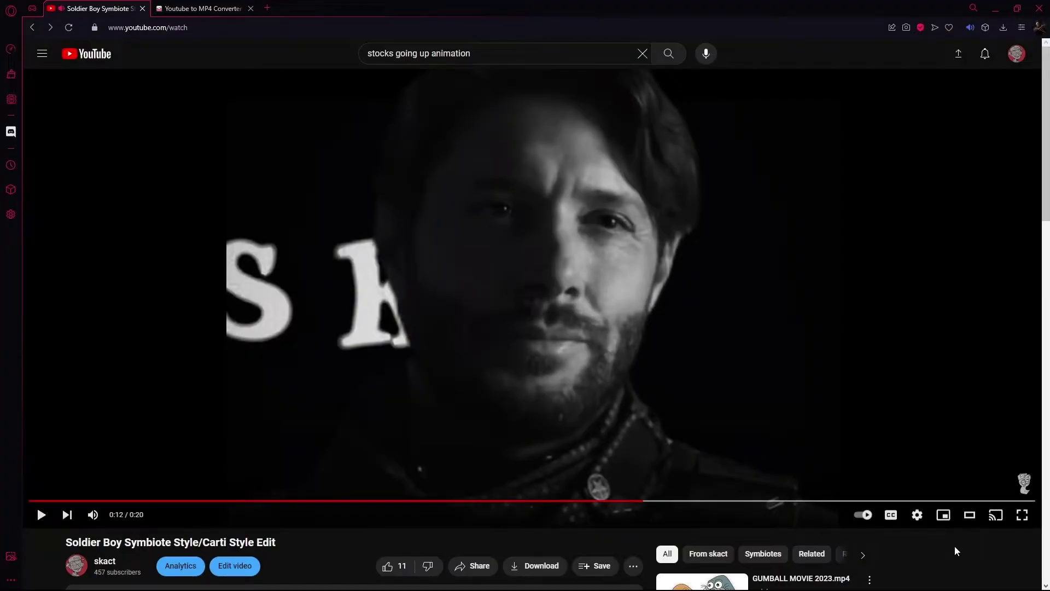
key("space")
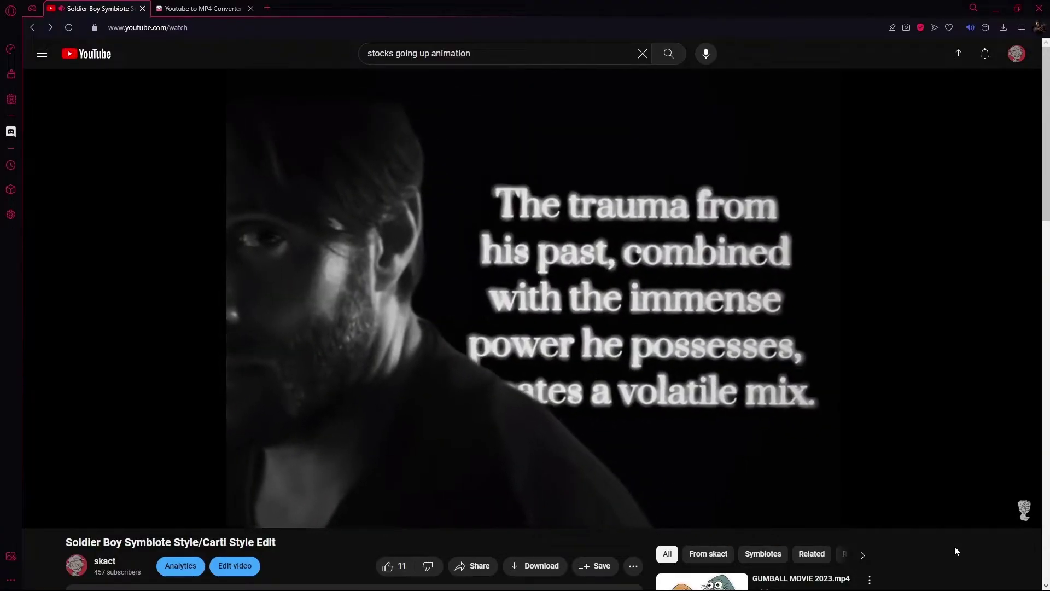
key("space")
key("space")
key("space")
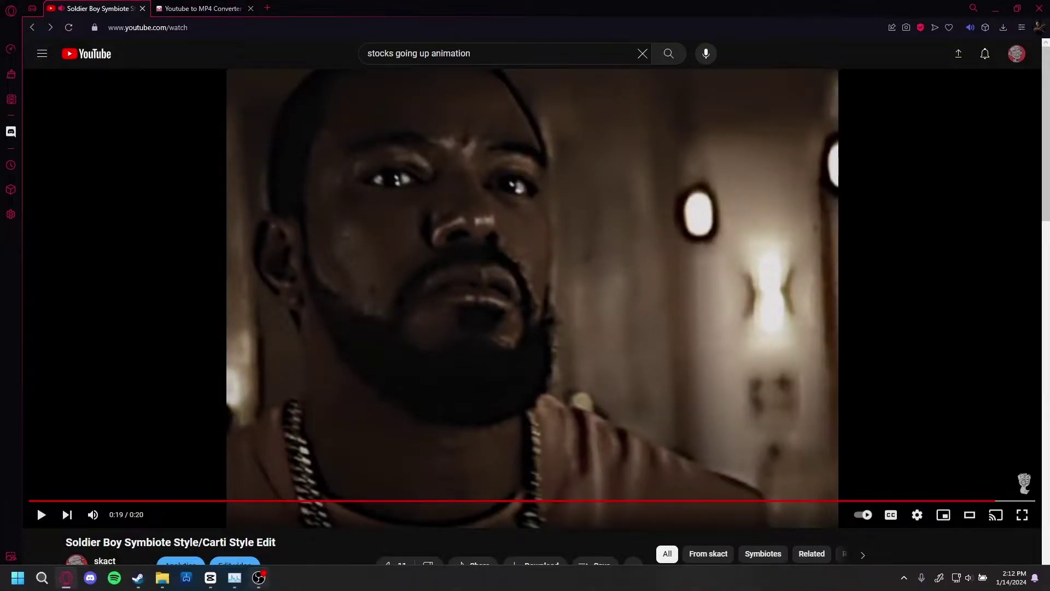
- Switch to CapCut, go back to the home page and reopen project 0114 with the playhead at the timeline start
left_click(228, 584)
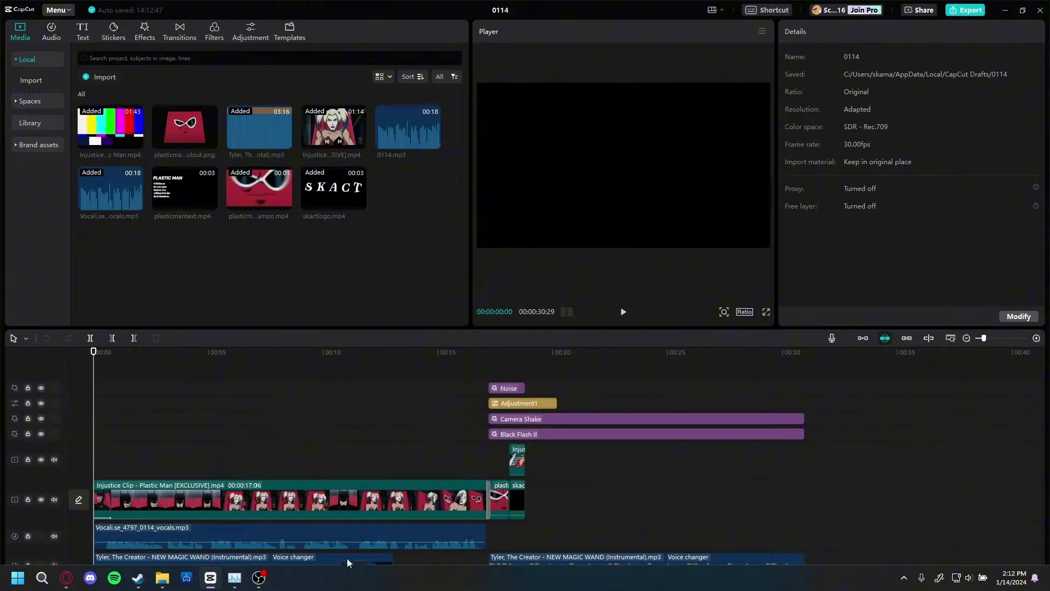
left_click(50, 10)
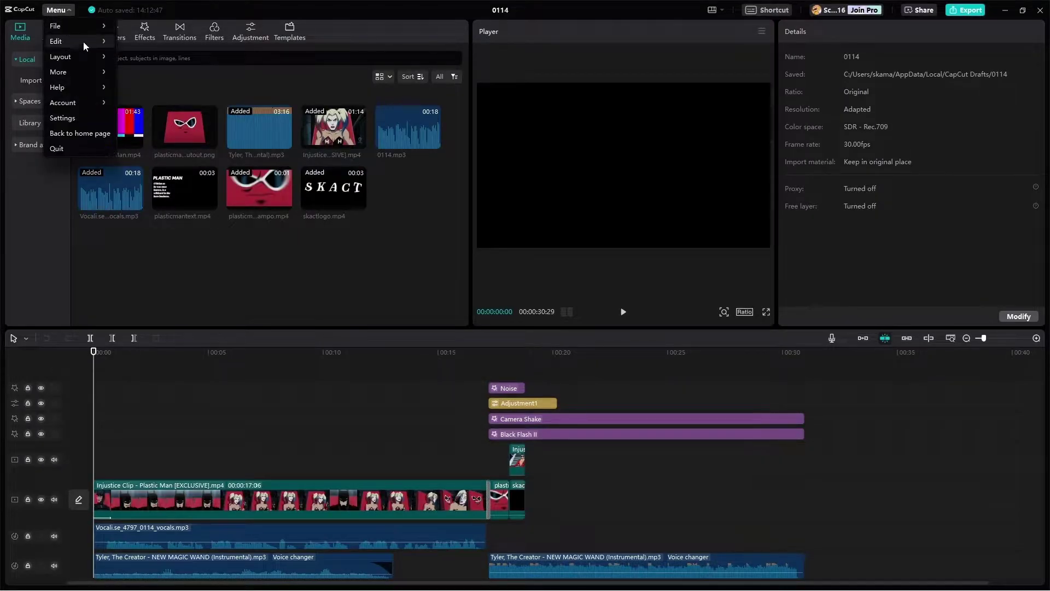
left_click(80, 133)
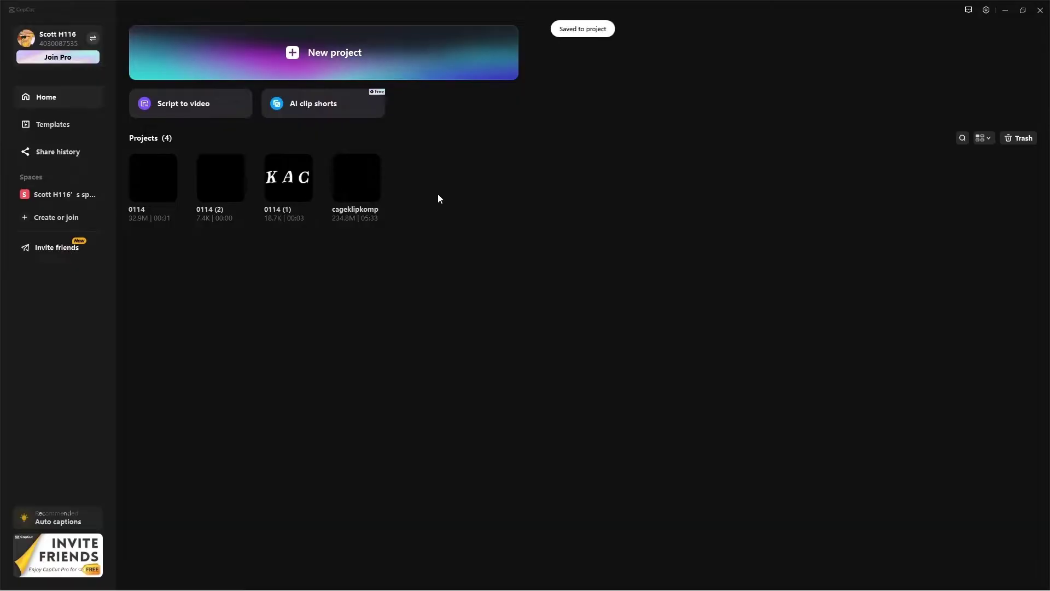
left_click(157, 173)
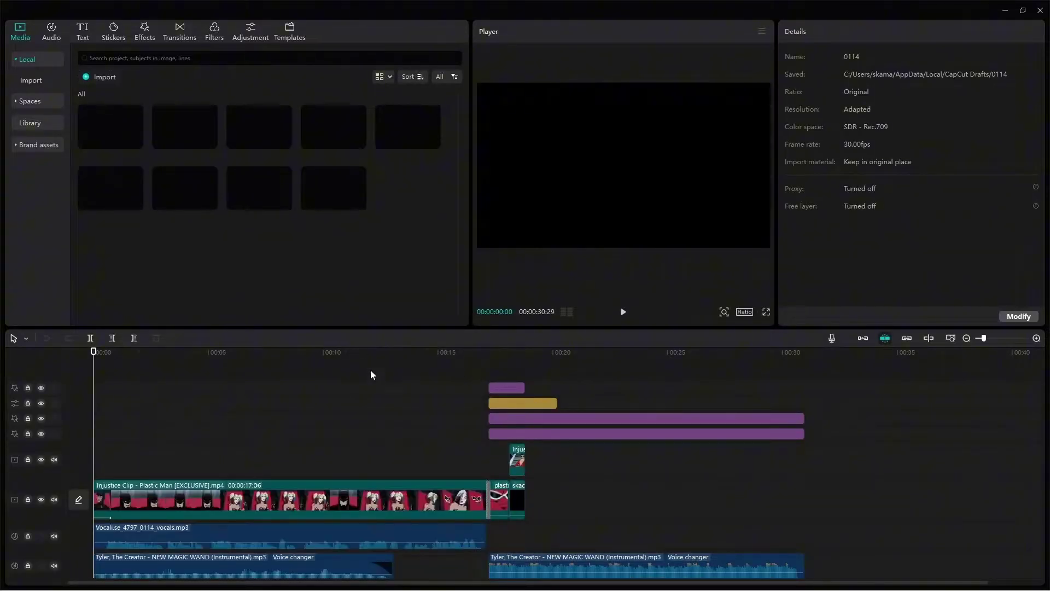
left_click(214, 419)
left_click_drag(214, 419, 93, 411)
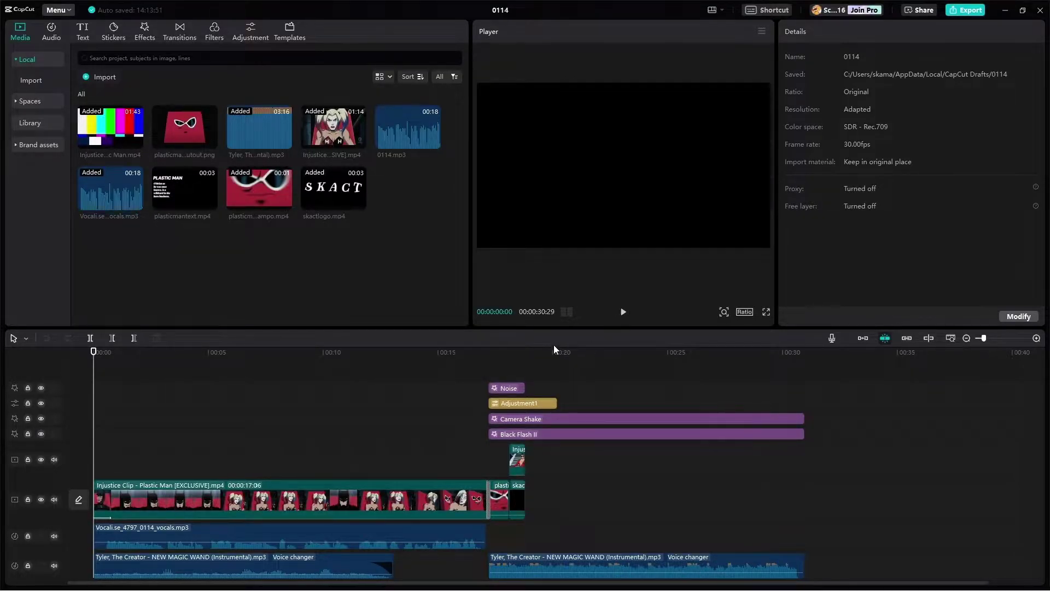
- Inspect the Vocali.se vocals track and the basic video settings of the first Injustice Clip on the timeline
scroll(309, 477, "down", 1)
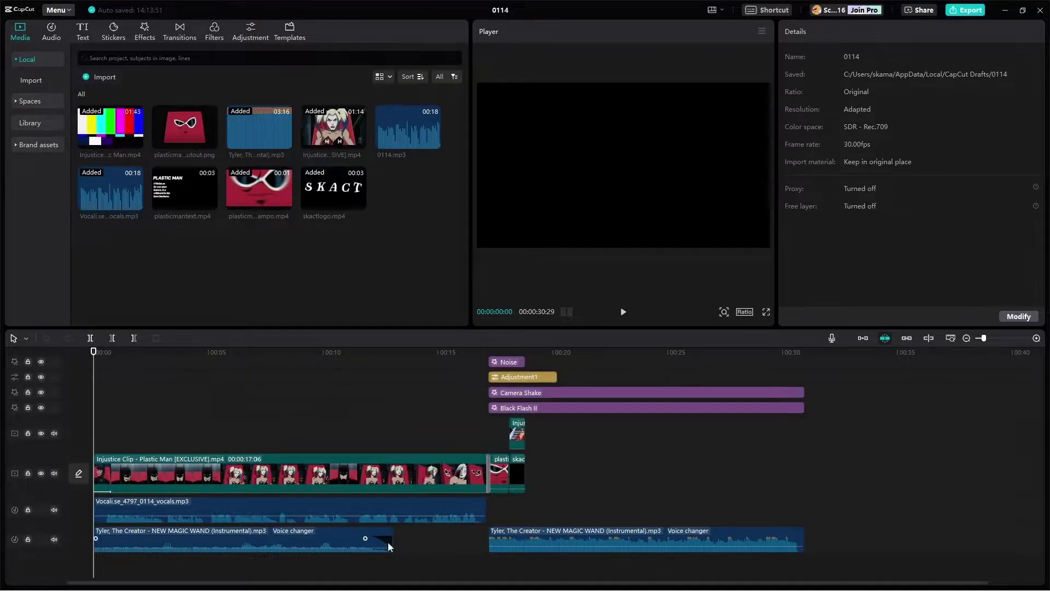
left_click(131, 503)
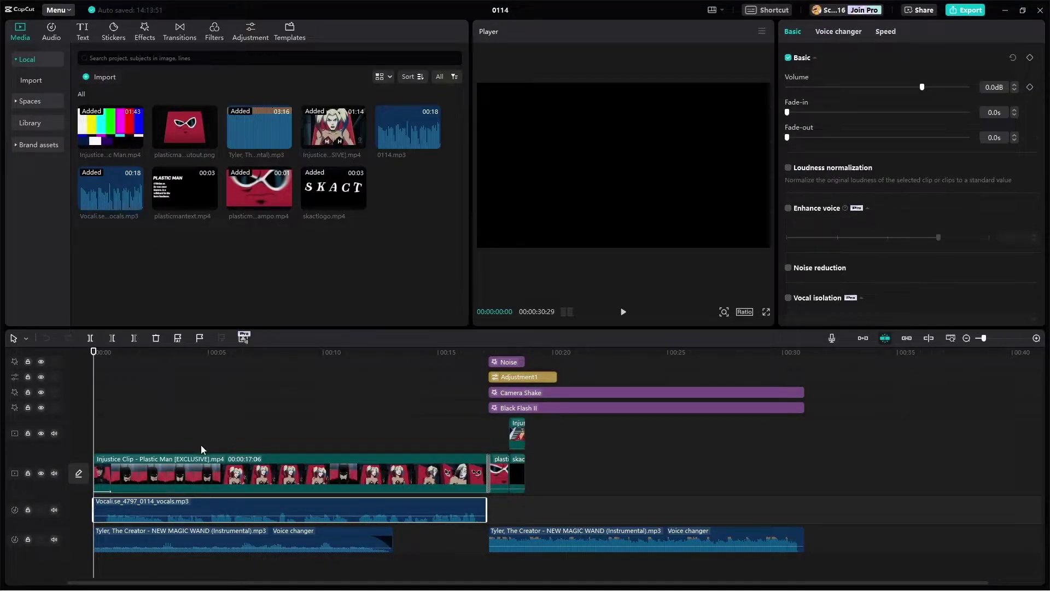
left_click(234, 473)
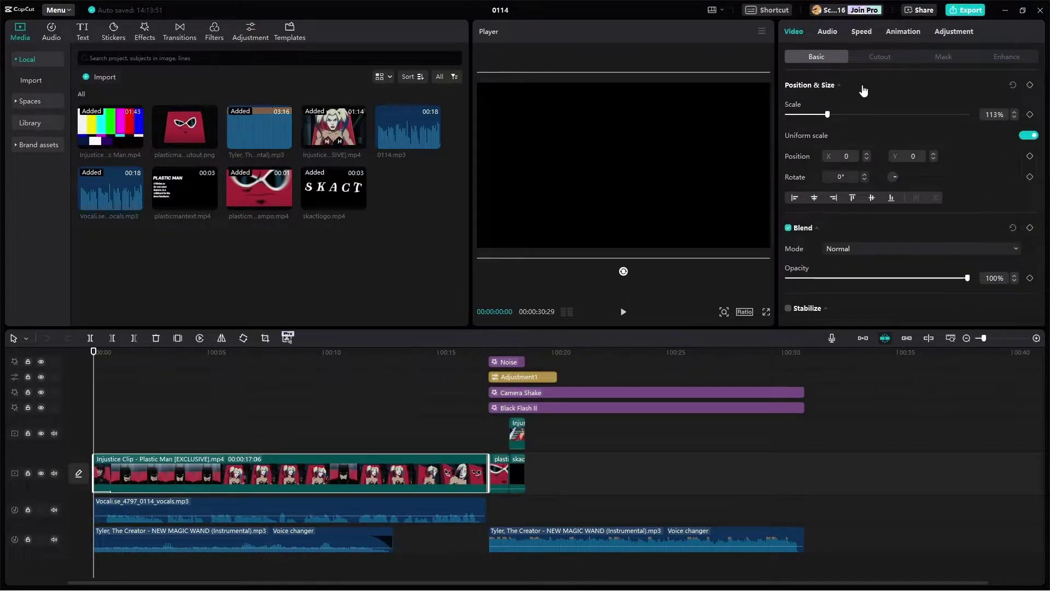
scroll(869, 98, "down", 10)
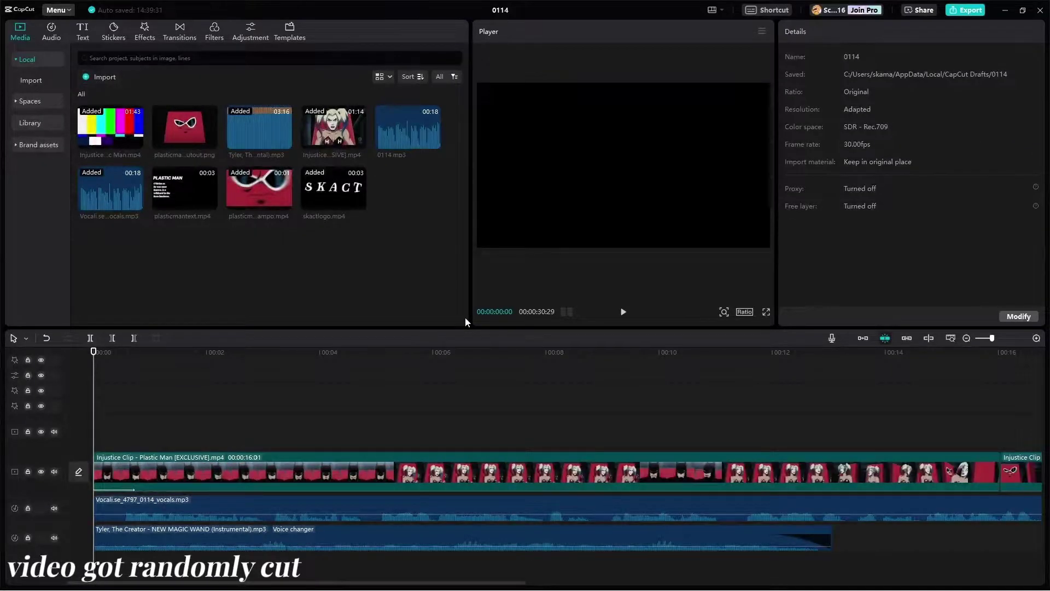
- Review the audio options of the first Injustice Clip, including Noise reduction and Vocal isolation
left_click(362, 465)
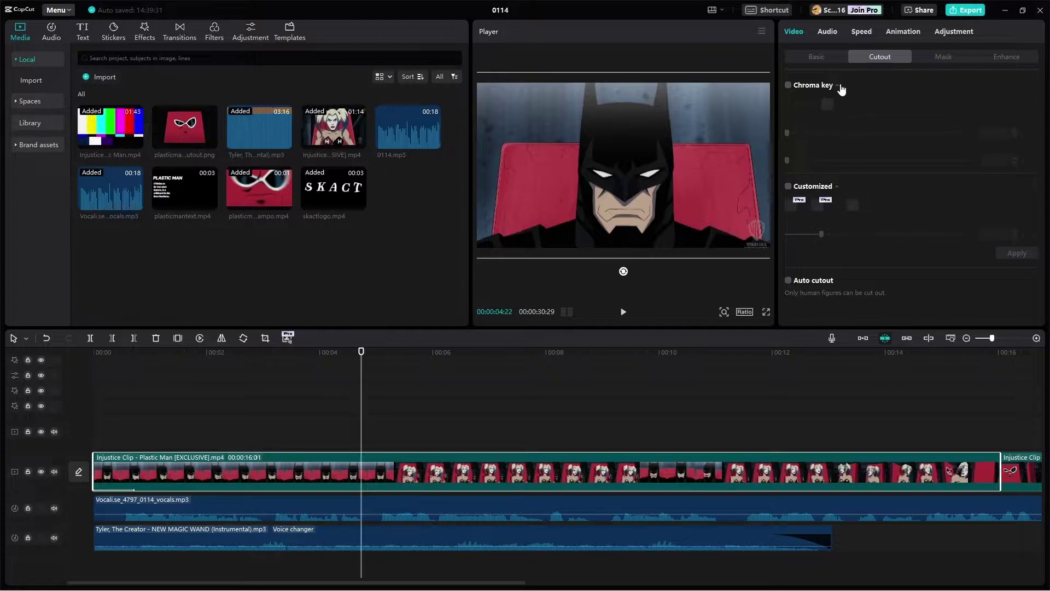
left_click(832, 60)
left_click(844, 40)
scroll(823, 234, "down", 3)
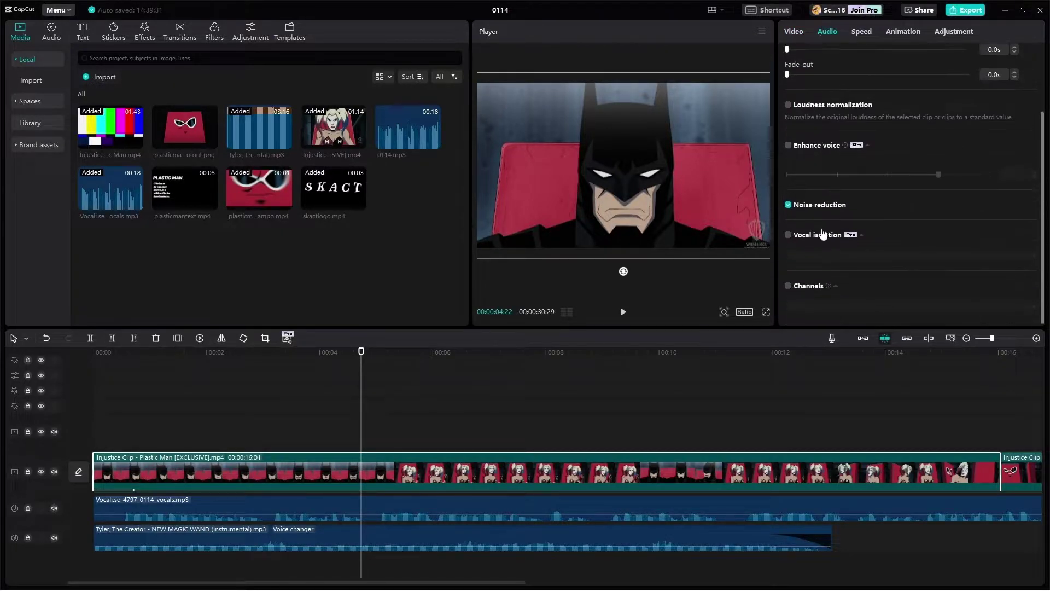
scroll(831, 192, "up", 3)
scroll(821, 216, "down", 3)
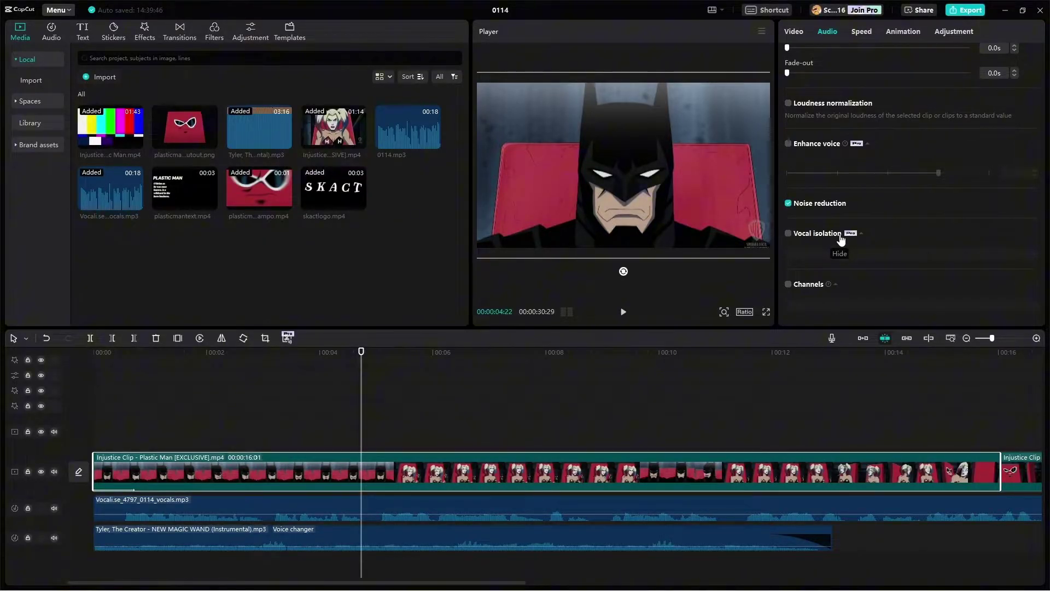
- Return the playhead to the start, then switch to the browser and view the Vocali.se vocal separation page
left_click_drag(352, 438, 64, 430)
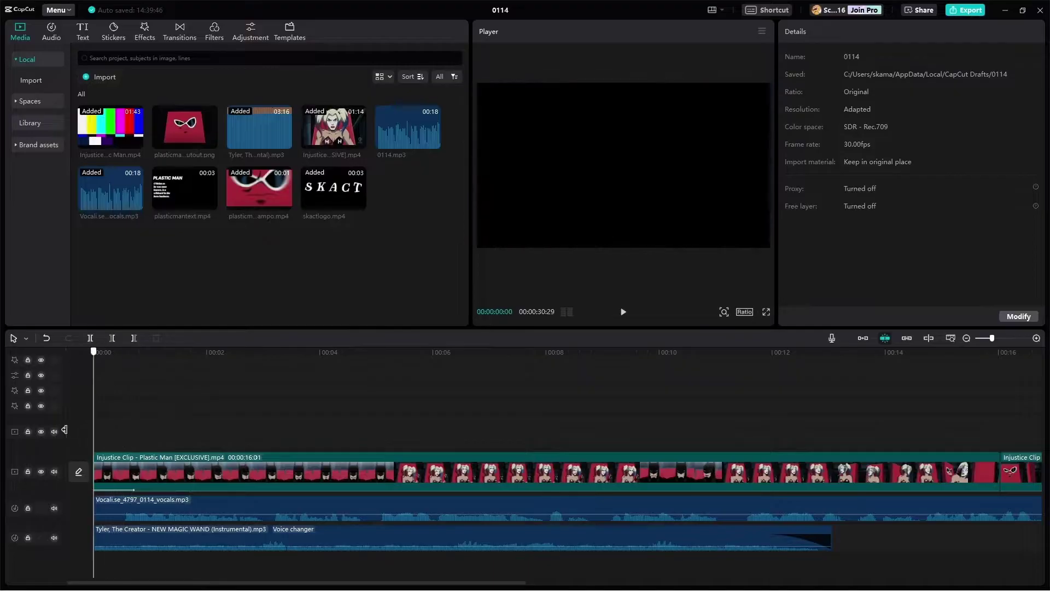
left_click(66, 577)
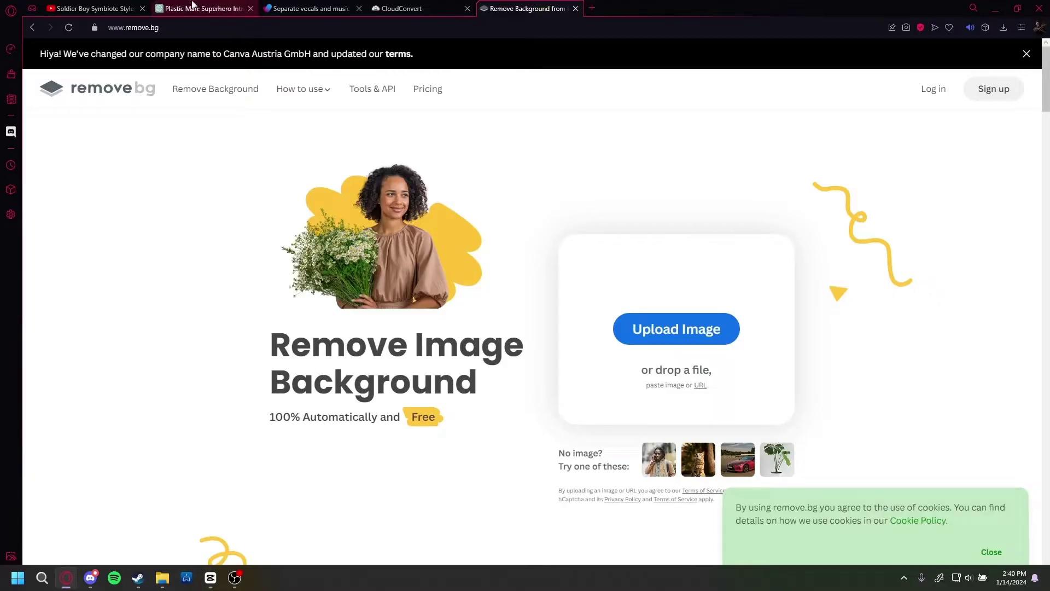
left_click(293, 9)
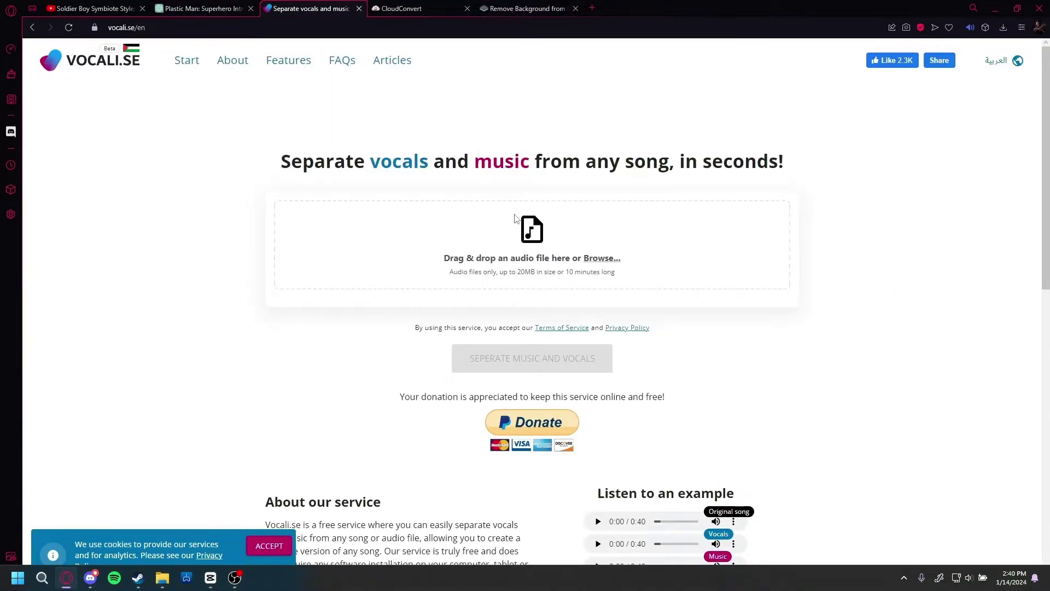
scroll(525, 219, "down", 1)
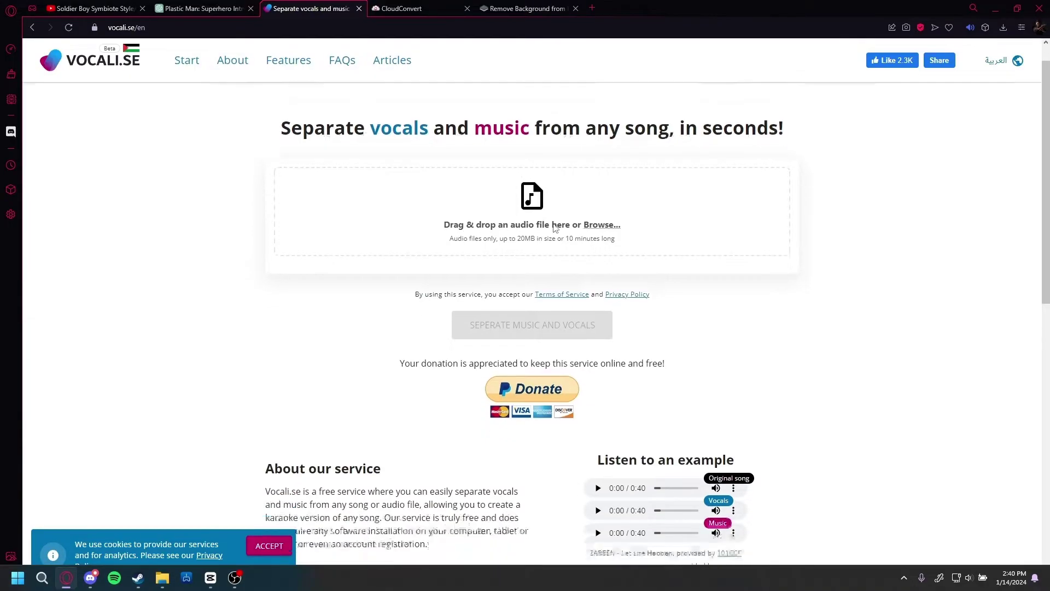
scroll(592, 251, "up", 1)
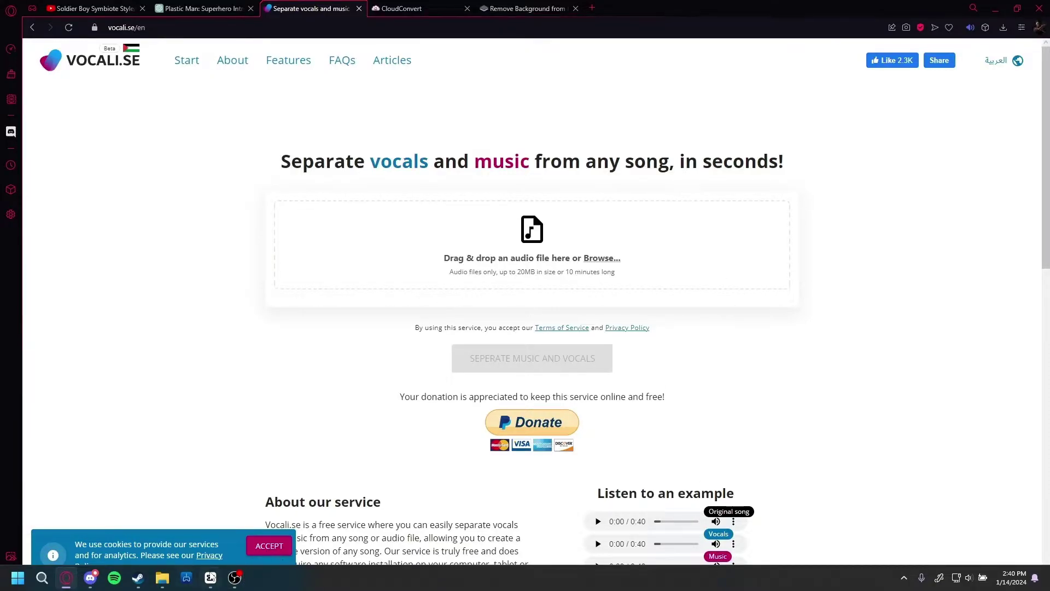
- Switch to CapCut and preview the opening Injustice Clip by playing a short part and scrubbing through its timeline
left_click(211, 577)
left_click(345, 429)
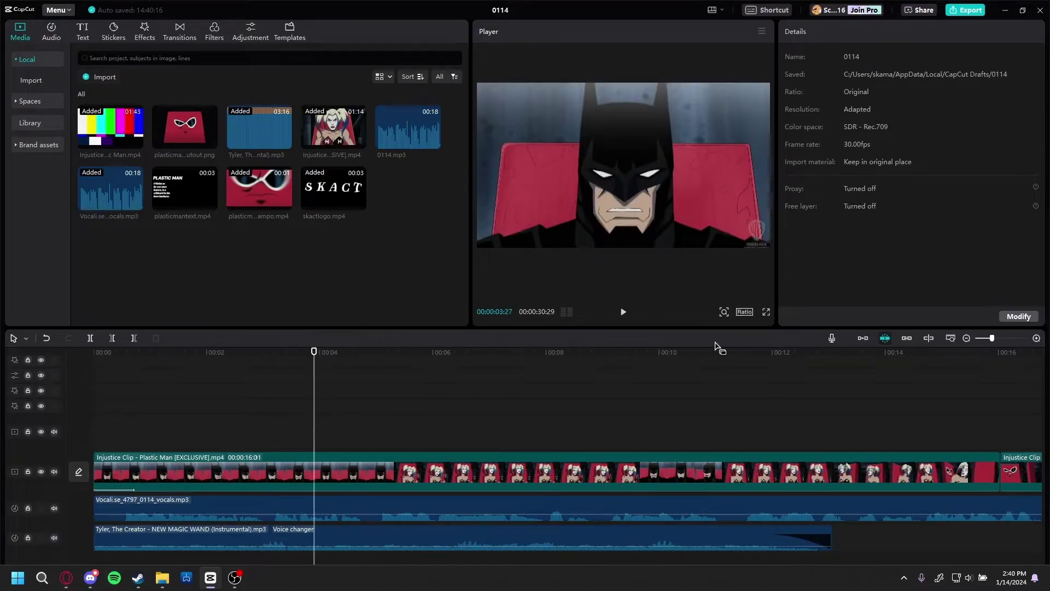
left_click(623, 312)
left_click(625, 313)
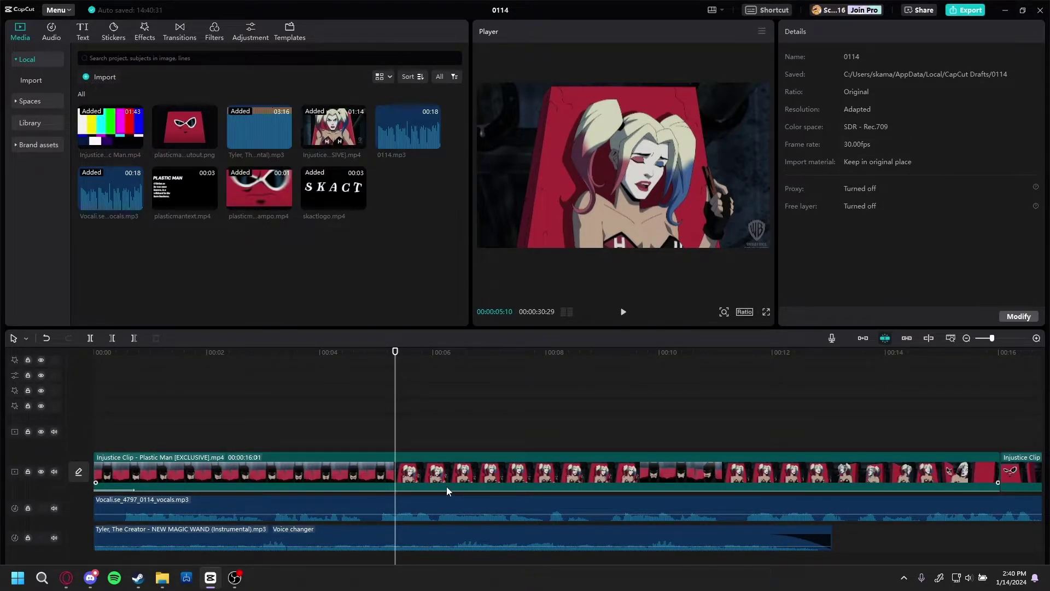
left_click_drag(428, 425, 961, 495)
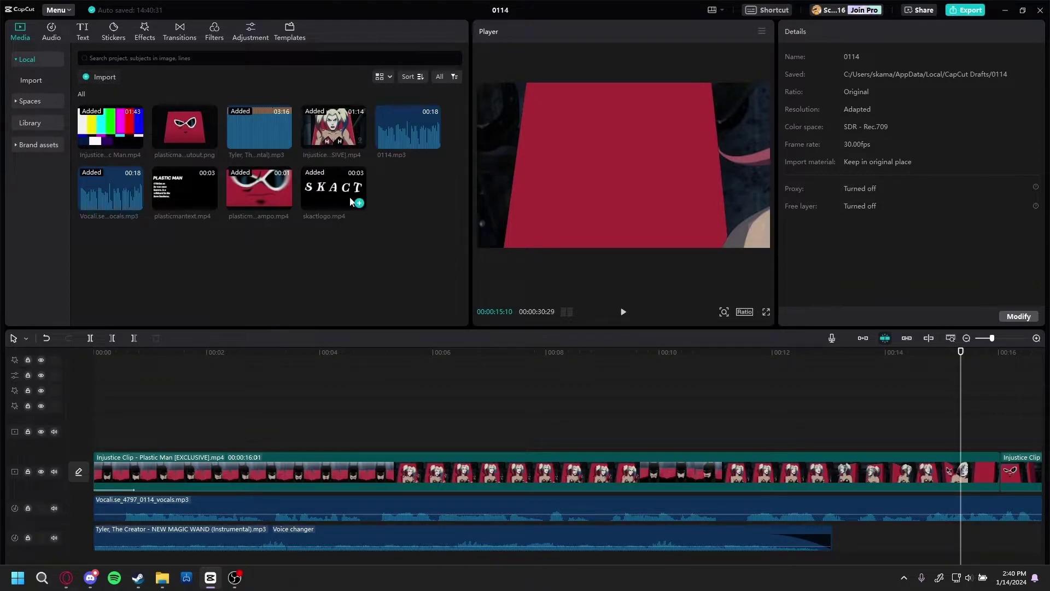
left_click_drag(962, 432, 87, 429)
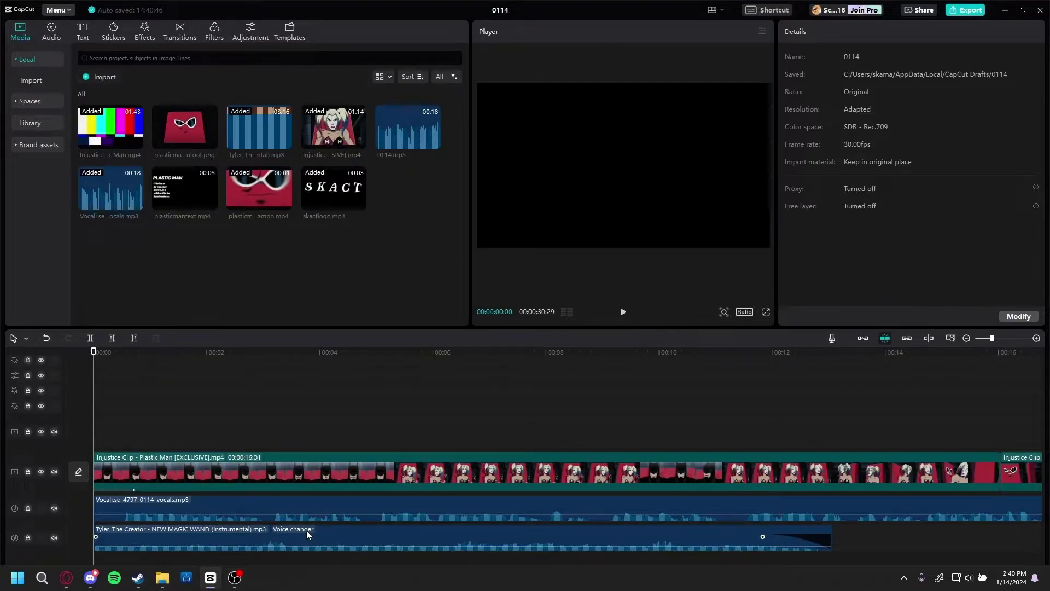
left_click_drag(257, 386, 191, 407)
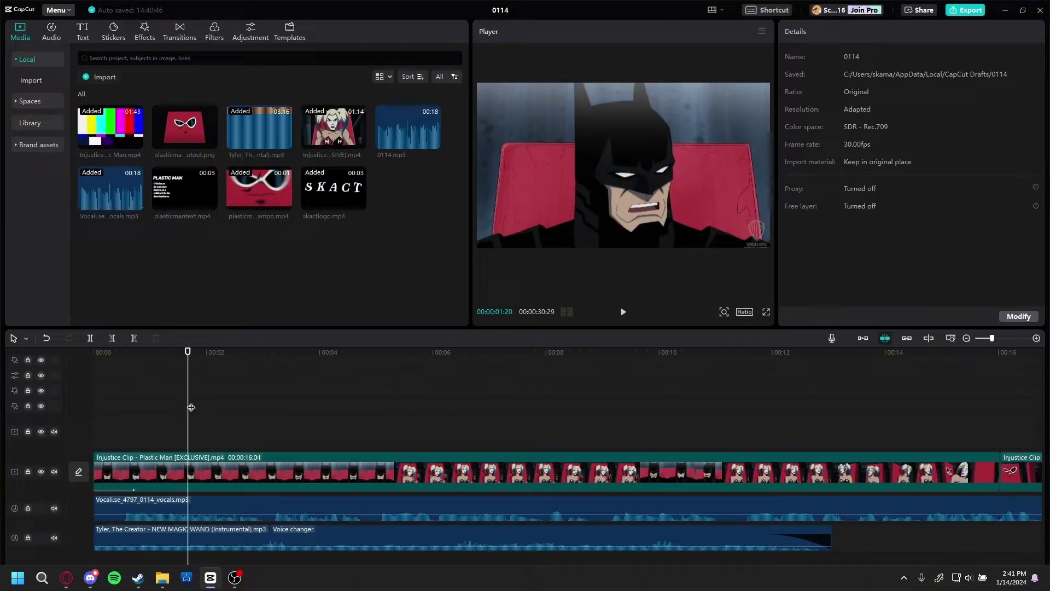
- Switch to the browser to view the Soldier Boy reference edit and the remove.bg background removal page
left_click(68, 578)
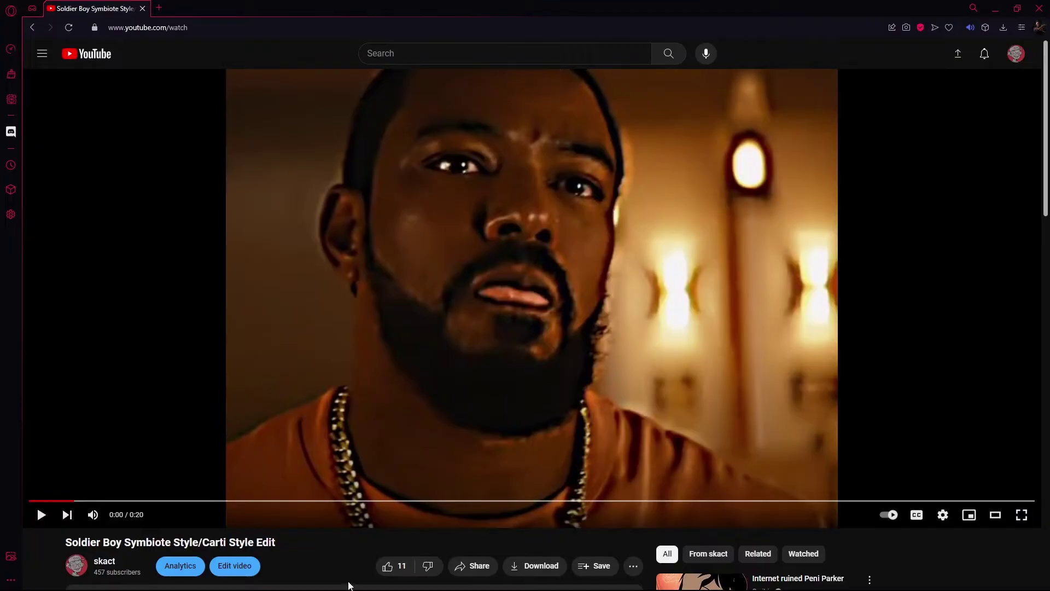
mouse_move(563, 553)
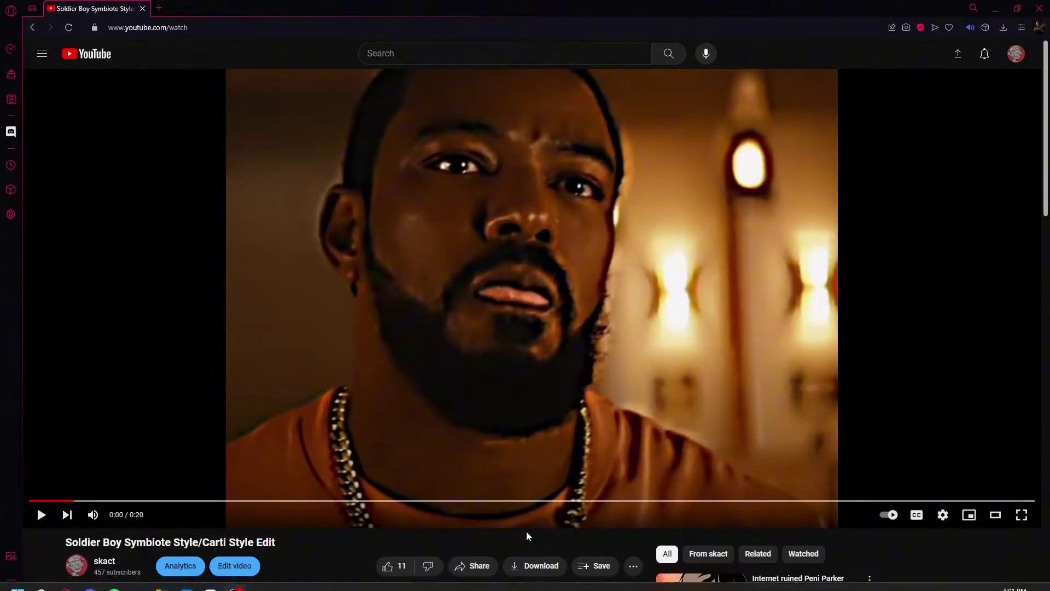
scroll(539, 559, "down", 1)
left_click(539, 508)
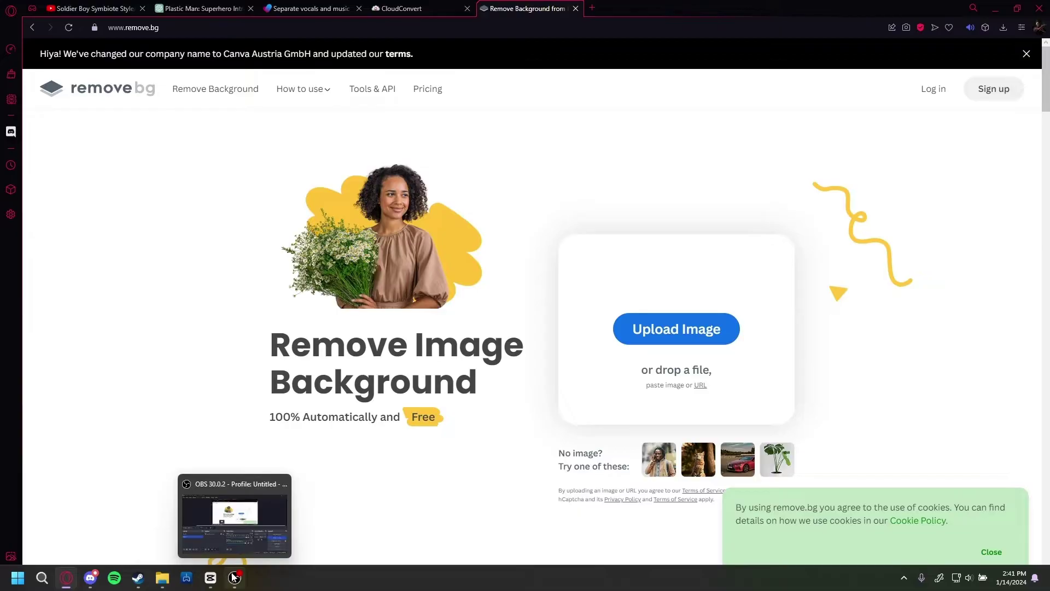
- Switch to CapCut and apply Auto cutout to the short Injustice Clip segment at about 16 seconds, leaving the playhead within it
left_click(217, 579)
left_click_drag(555, 432, 422, 463)
left_click(358, 471)
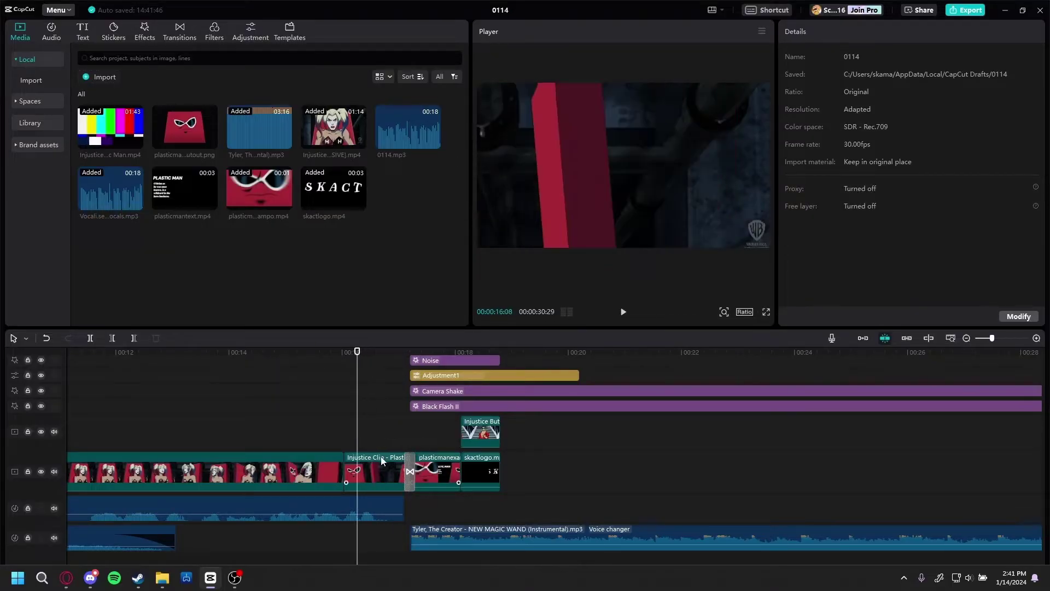
scroll(940, 255, "down", 10)
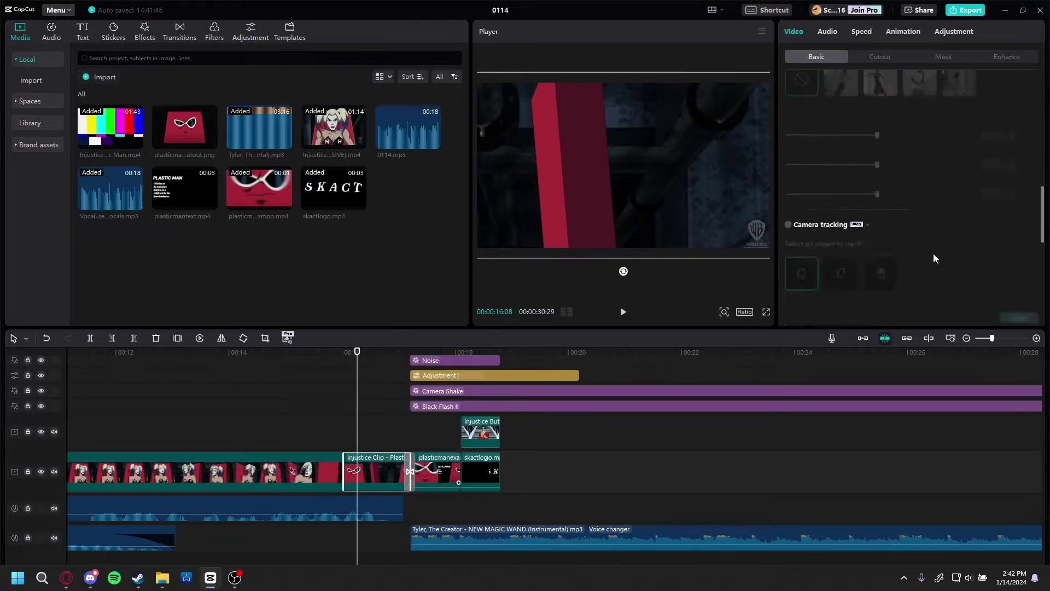
left_click(872, 57)
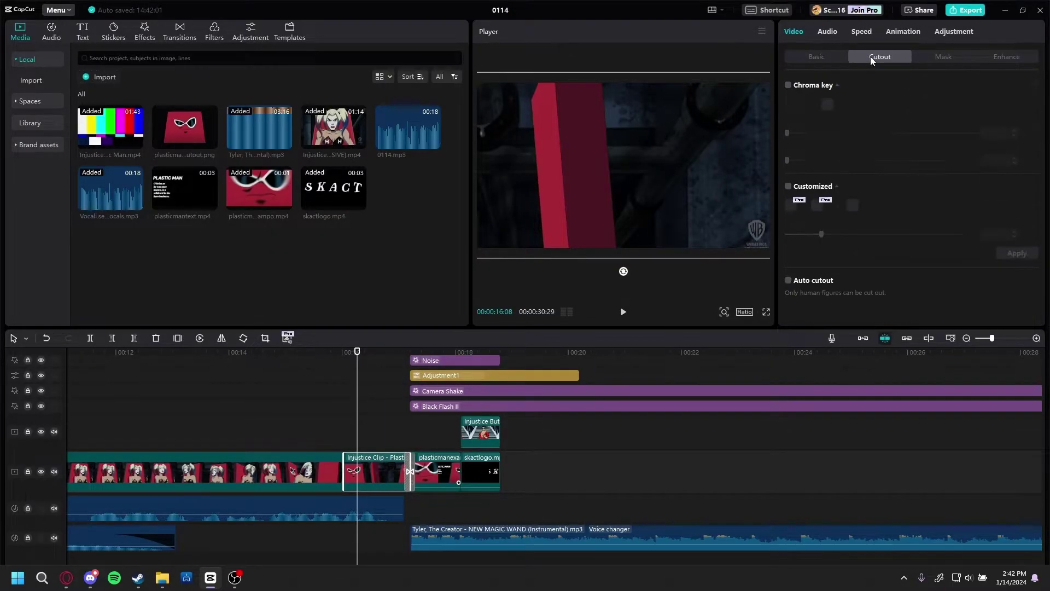
left_click(788, 280)
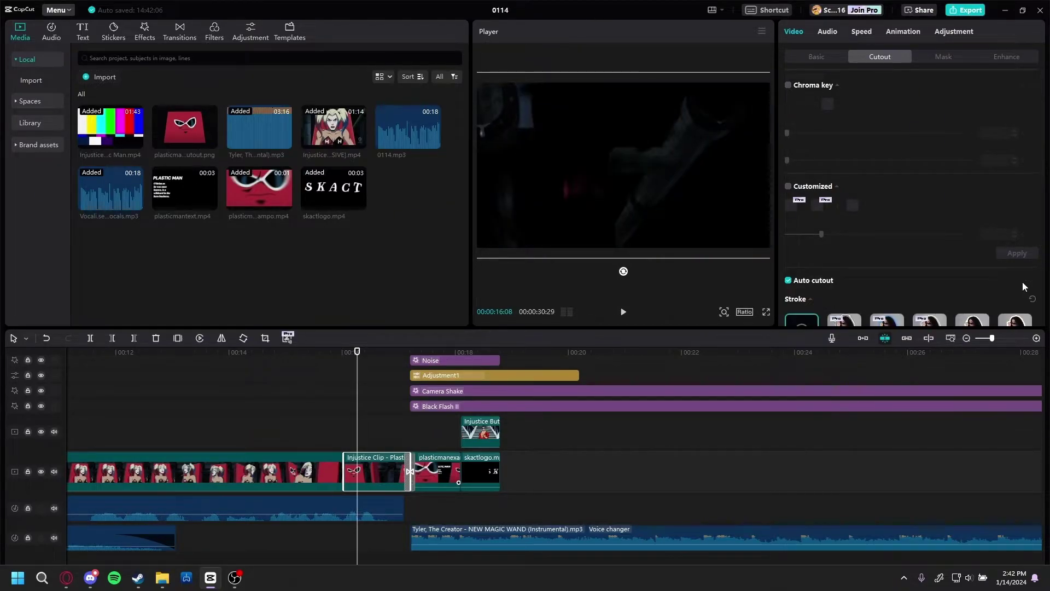
left_click(347, 414)
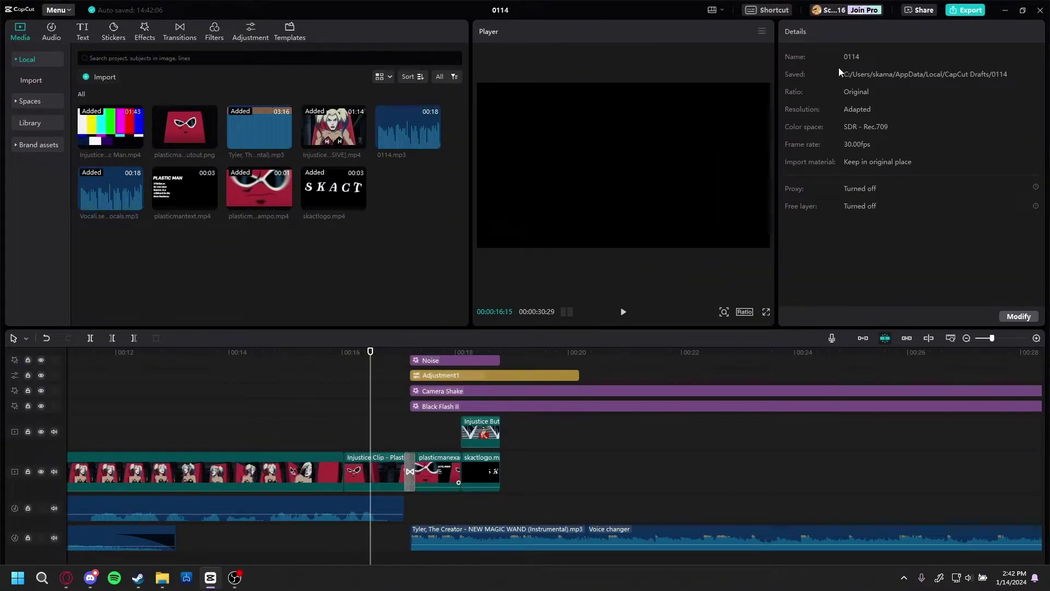
- Turn off Auto cutout on the short Injustice Clip segment and move the playhead to the Plastic Man face at 00:00:17:03
left_click(395, 461)
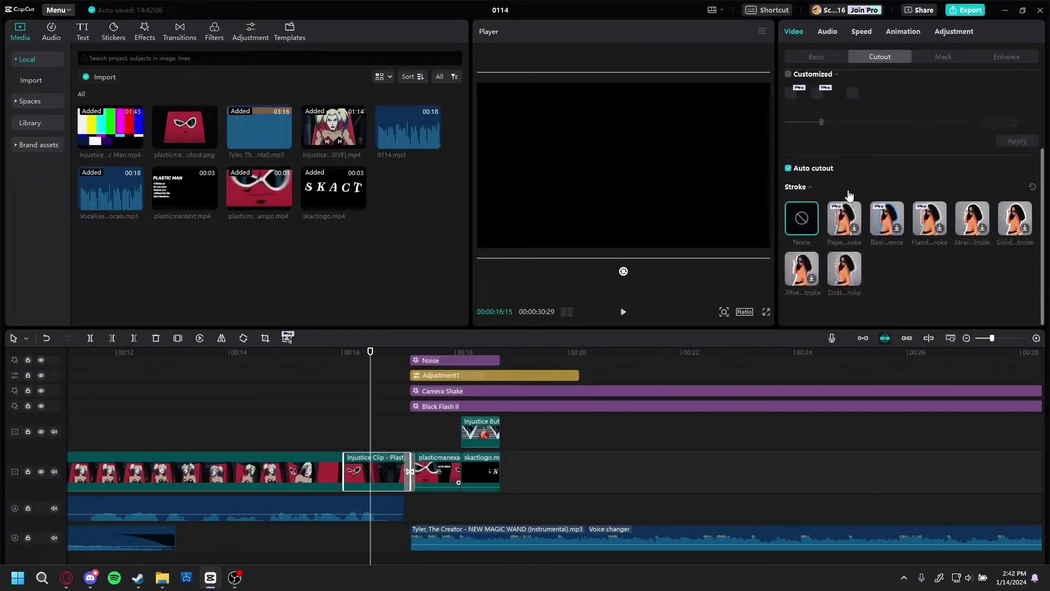
left_click(788, 168)
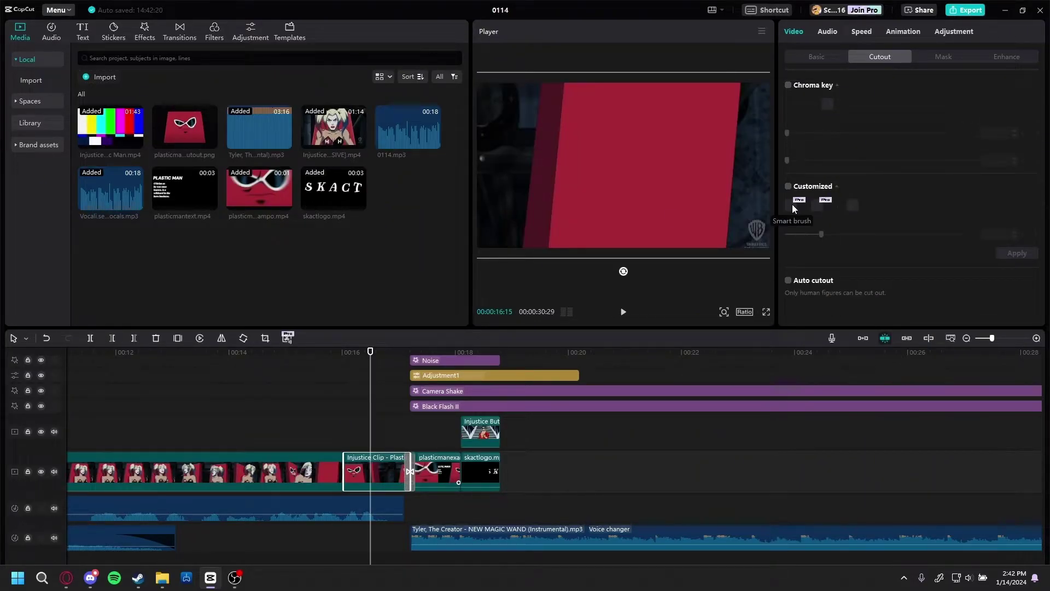
left_click_drag(375, 399, 403, 409)
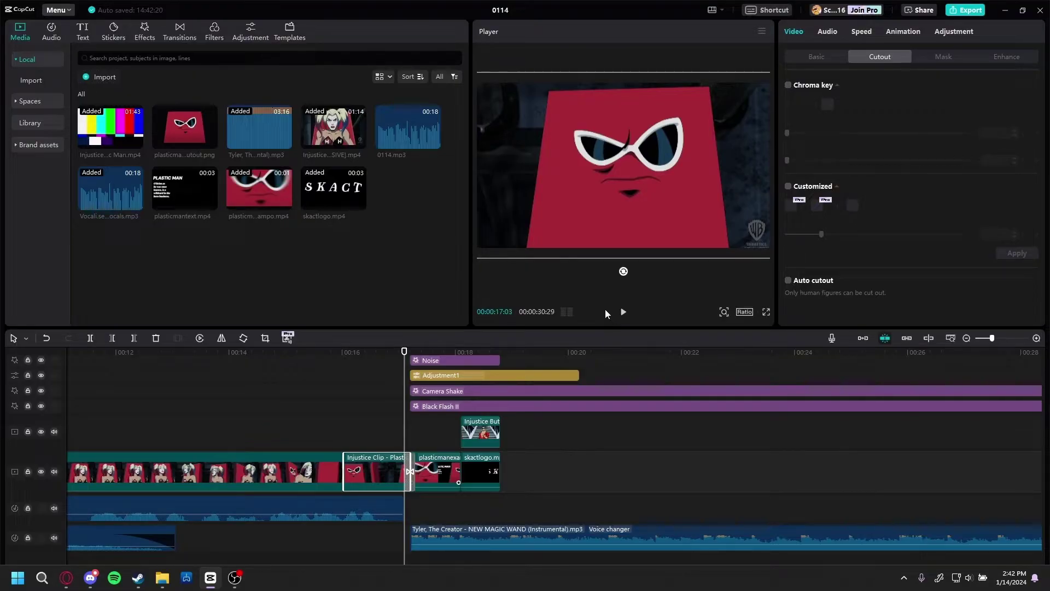
- Capture the Plastic Man frame, switch to the browser and paste it into remove.bg to remove its background
key("super")
key("super")
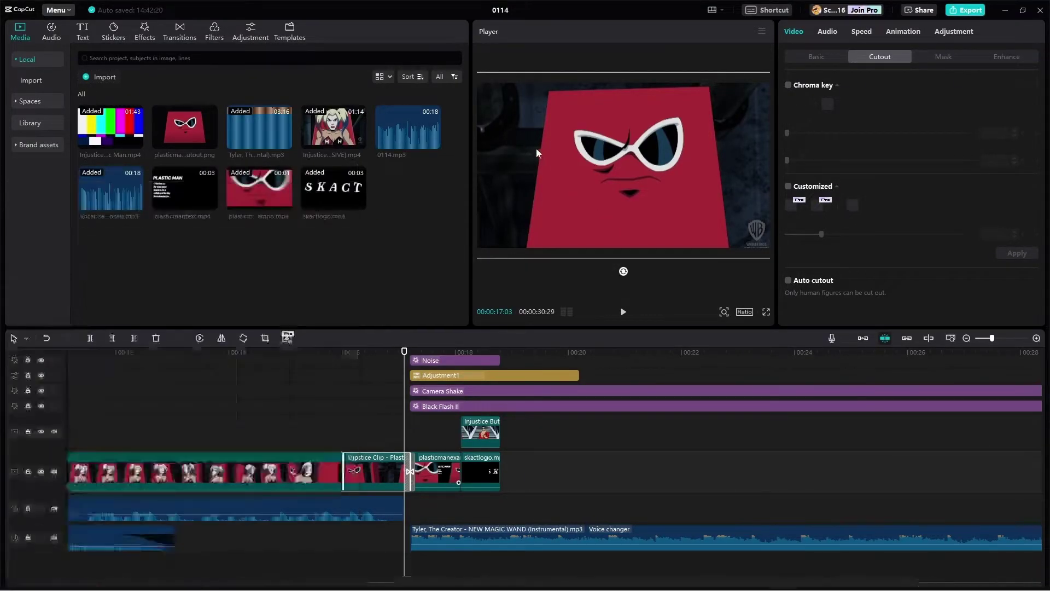
key("super")
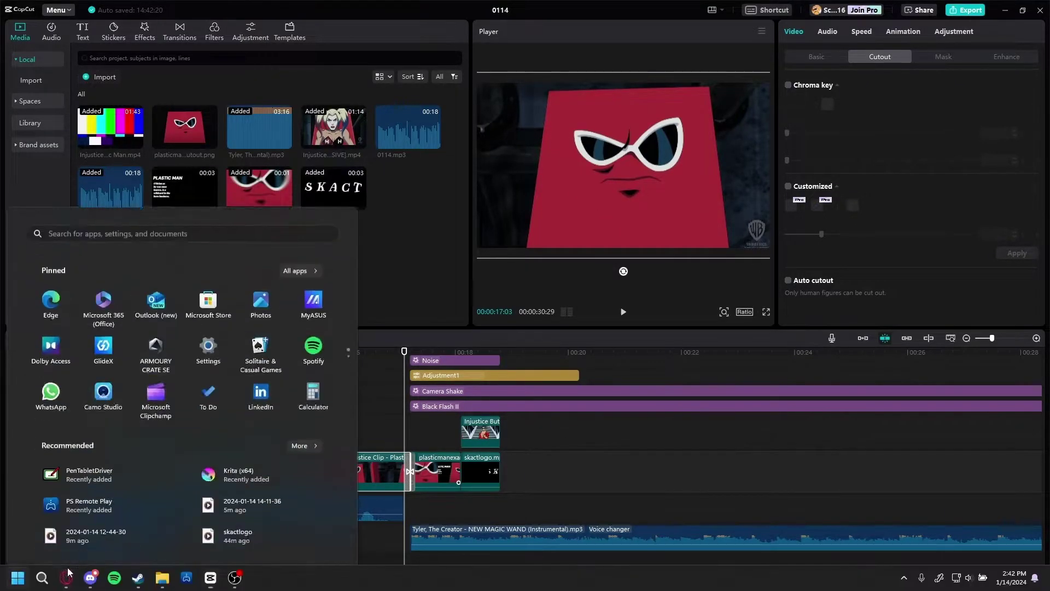
key("alt+Tab")
scroll(635, 340, "down", 15)
key("ctrl+v")
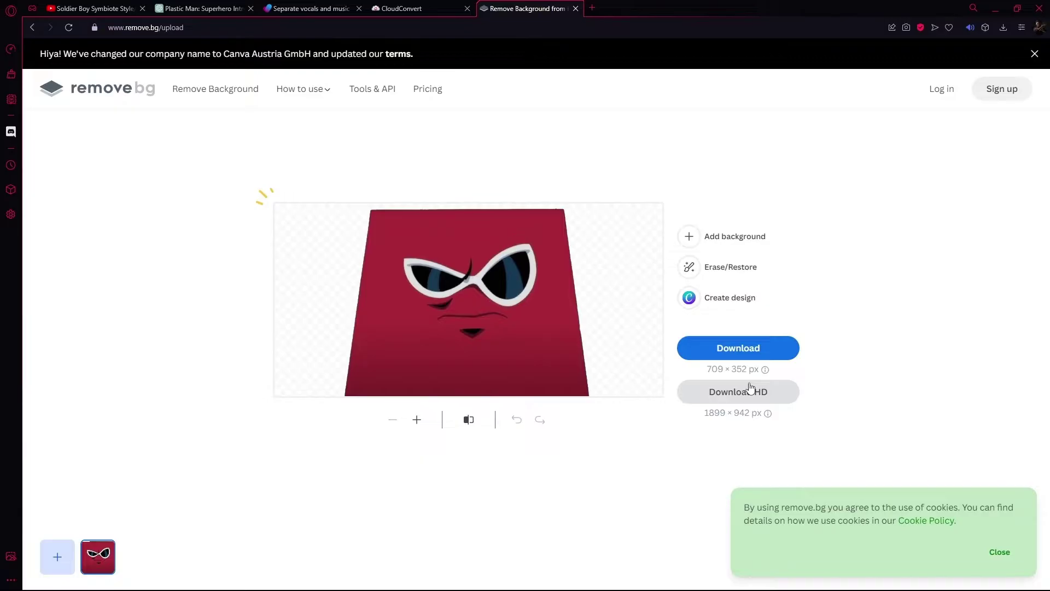
- Search for "pixlr" in a new browser tab, launch Pixlr Express and load the recent Plastic Man face image
left_click(593, 8)
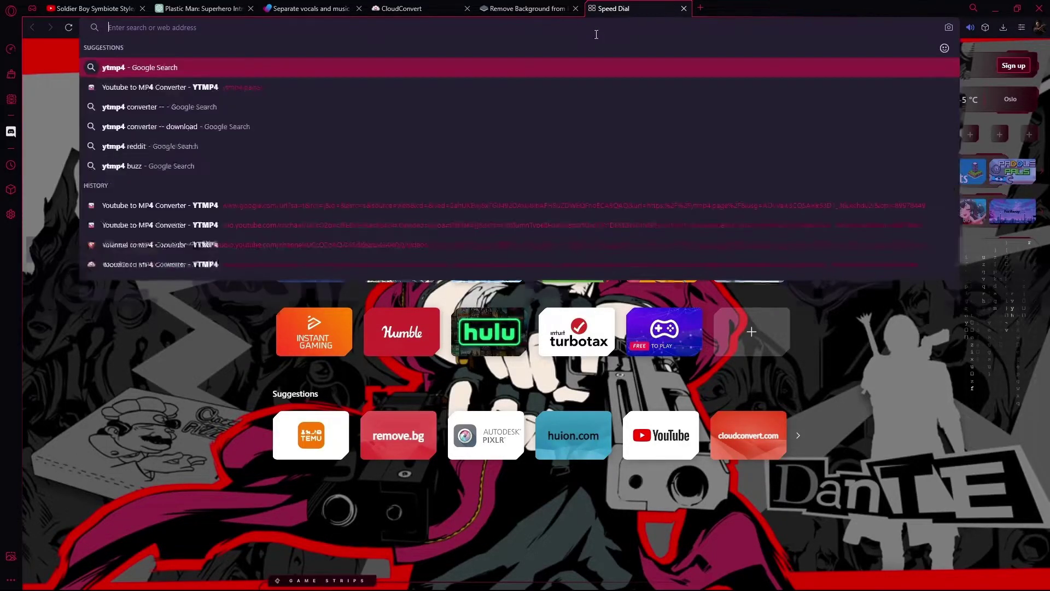
type("pixlr")
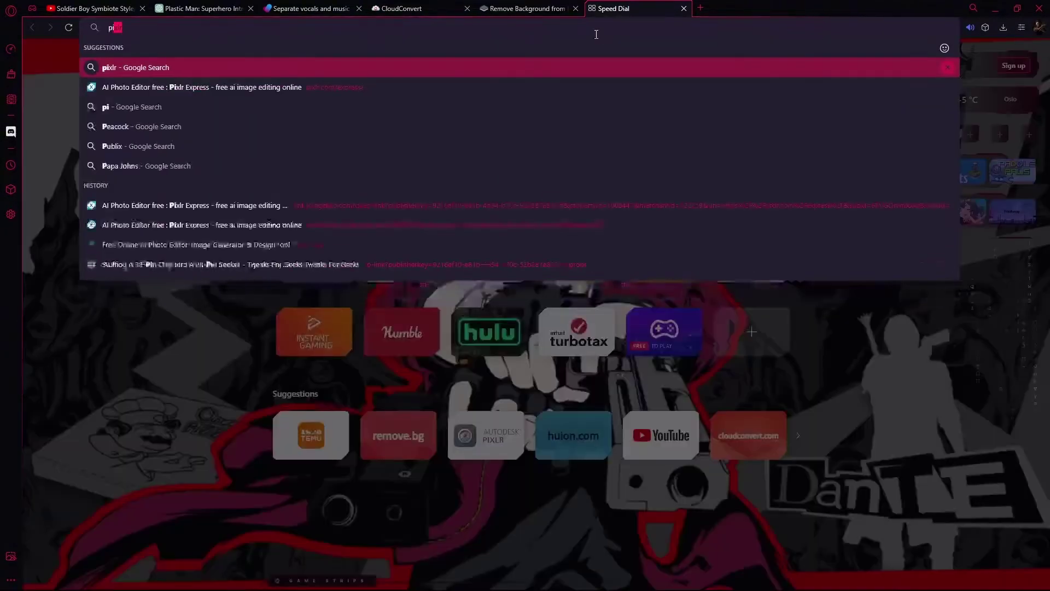
key("Return")
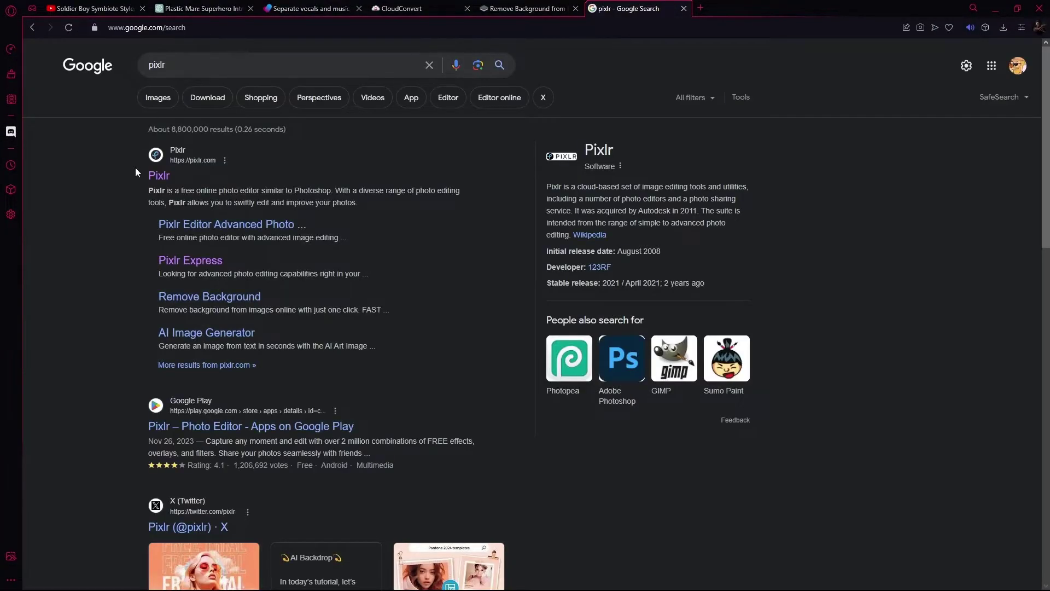
left_click(158, 175)
left_click(414, 345)
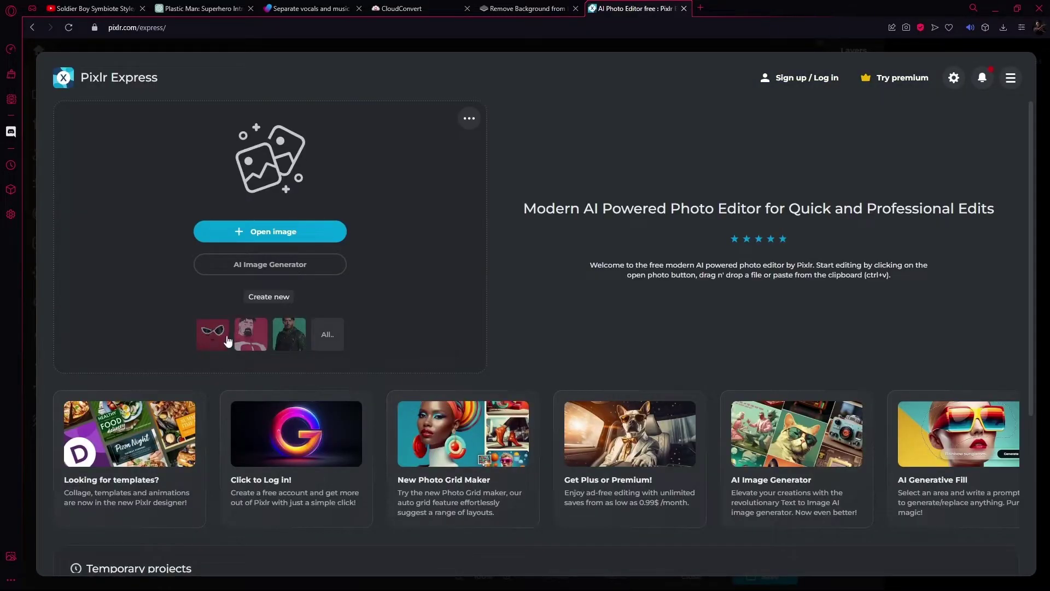
left_click(228, 340)
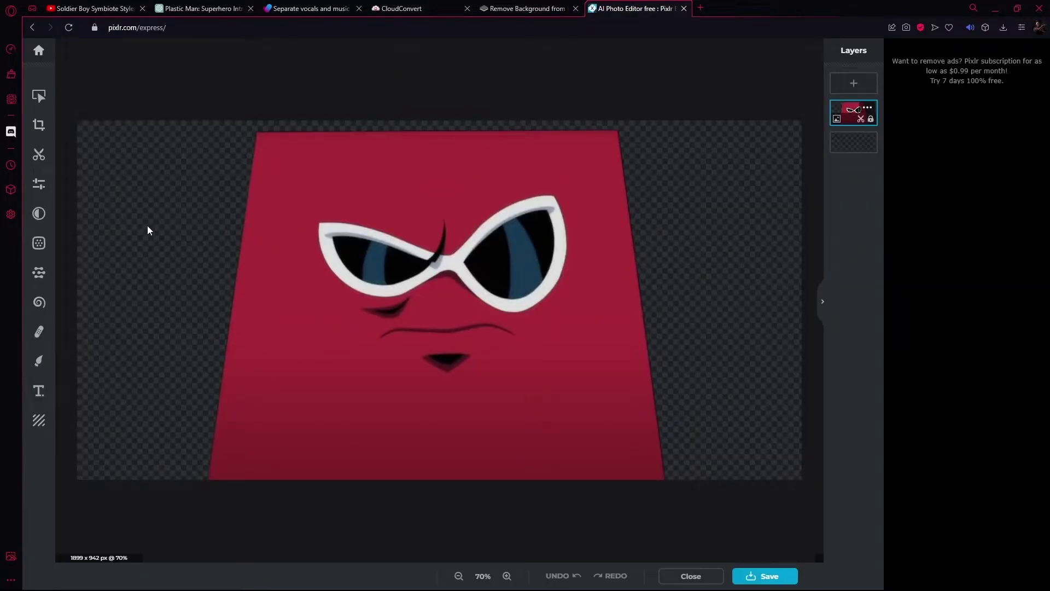
- Set up Pixlr's Cutout in Remove mode, trying the magic wand and switching to the brush with 0% softness
left_click(39, 154)
left_click(126, 144)
left_click(179, 184)
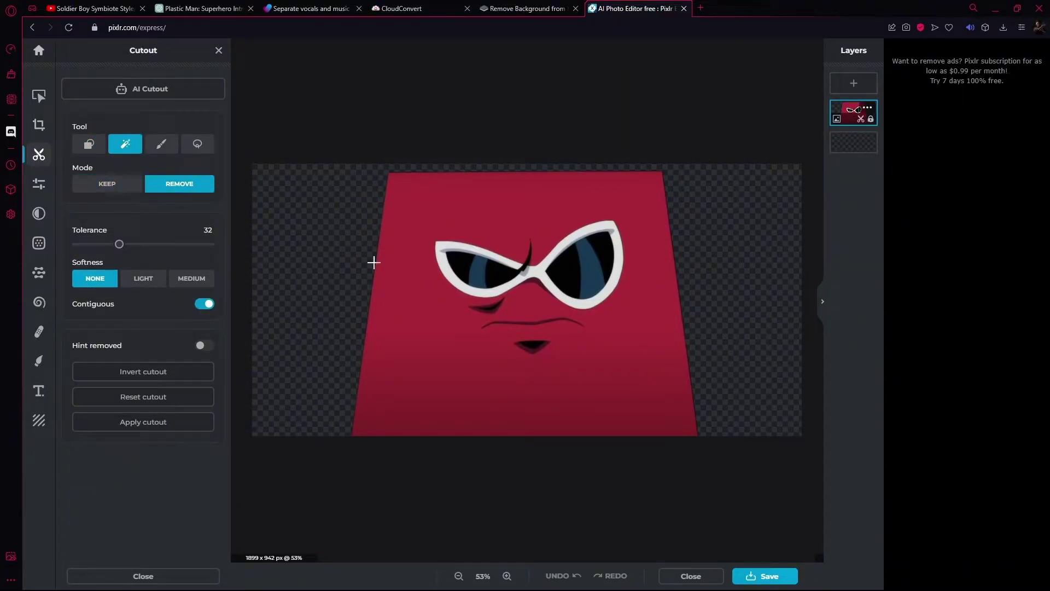
left_click(162, 144)
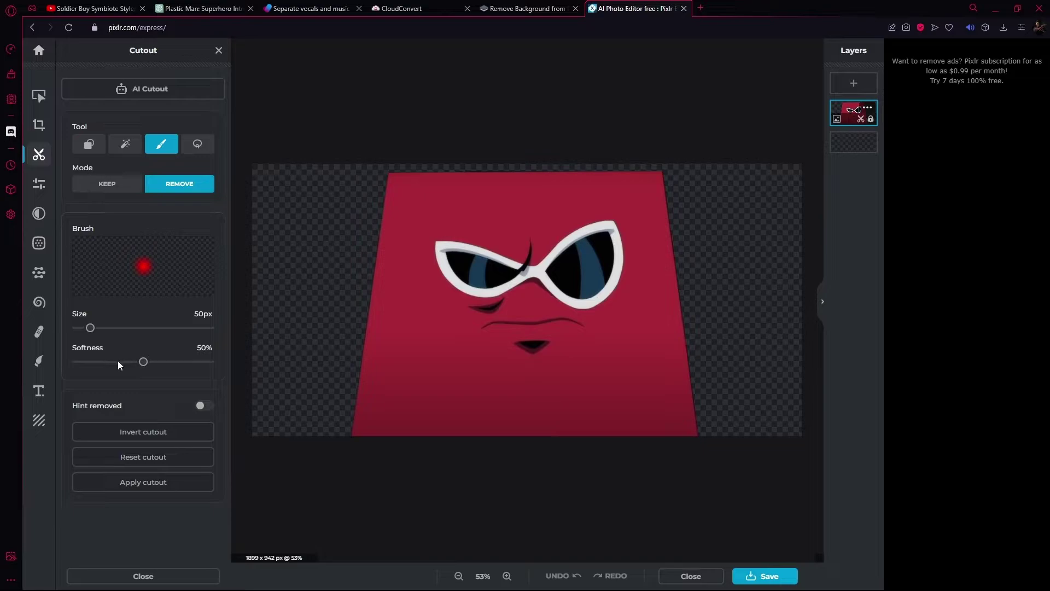
left_click_drag(143, 361, 32, 362)
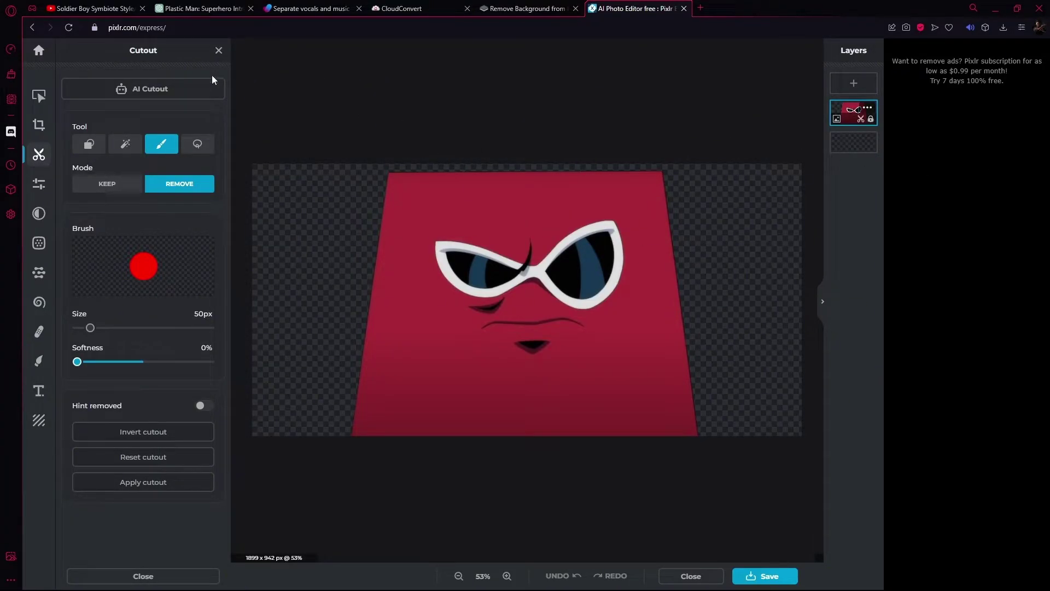
- Return the Cutout tool to the magic wand in Remove mode and try to save the Plastic Man image
left_click(107, 184)
left_click(125, 144)
left_click(181, 184)
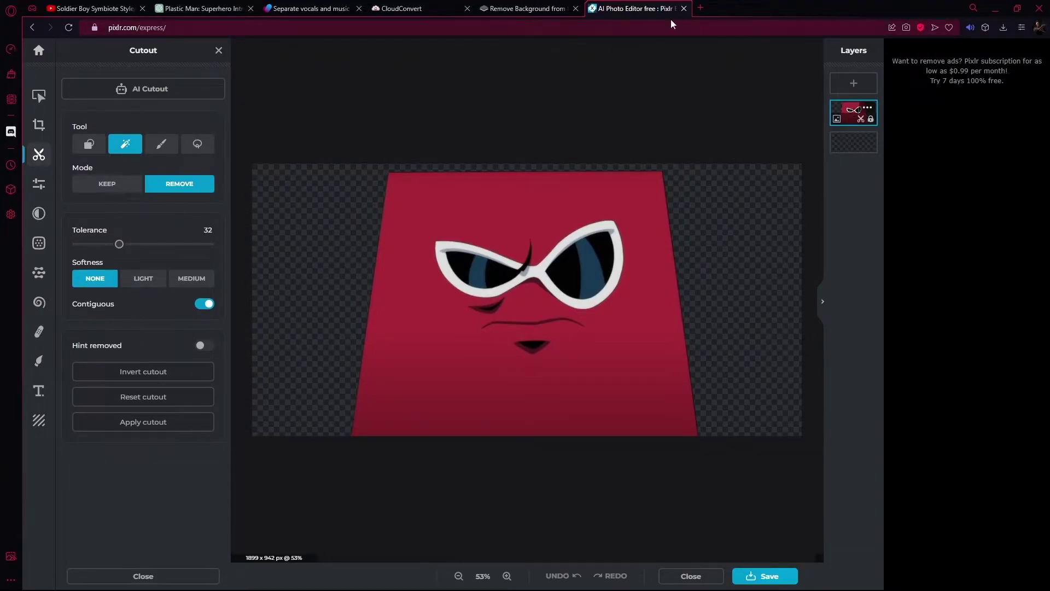
left_click(764, 575)
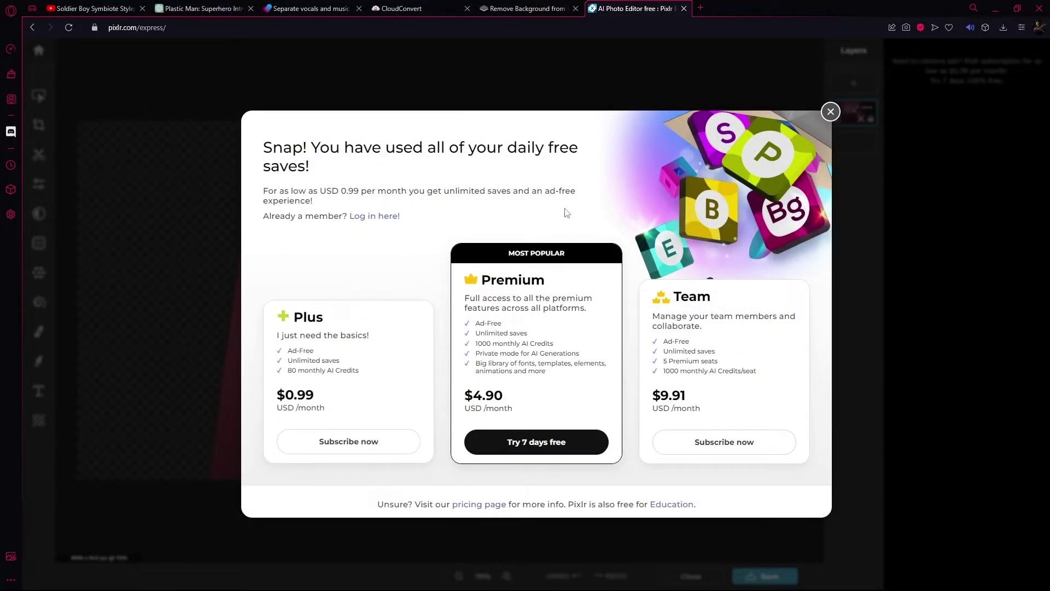
left_click(831, 112)
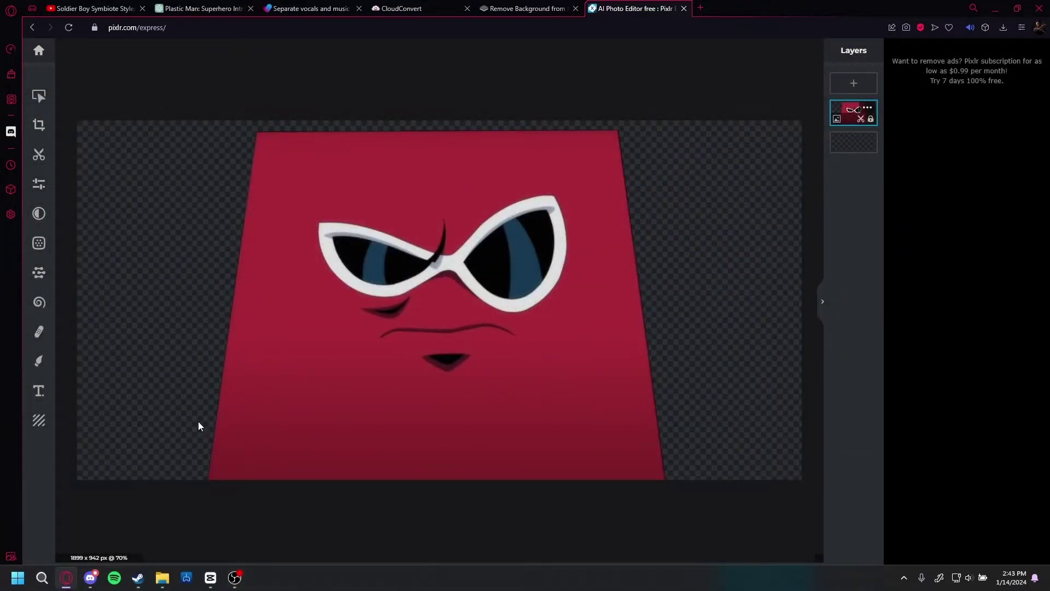
- Switch to CapCut and preview the Plastic Man description text shot at 00:00:17:12 of project 0114
left_click(210, 578)
left_click(427, 443)
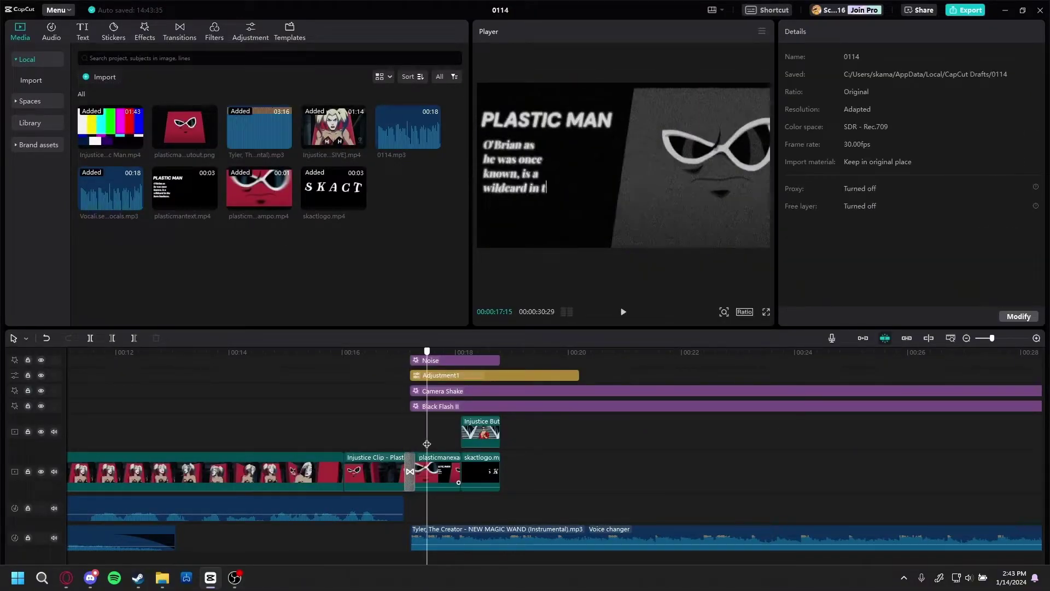
left_click(420, 456)
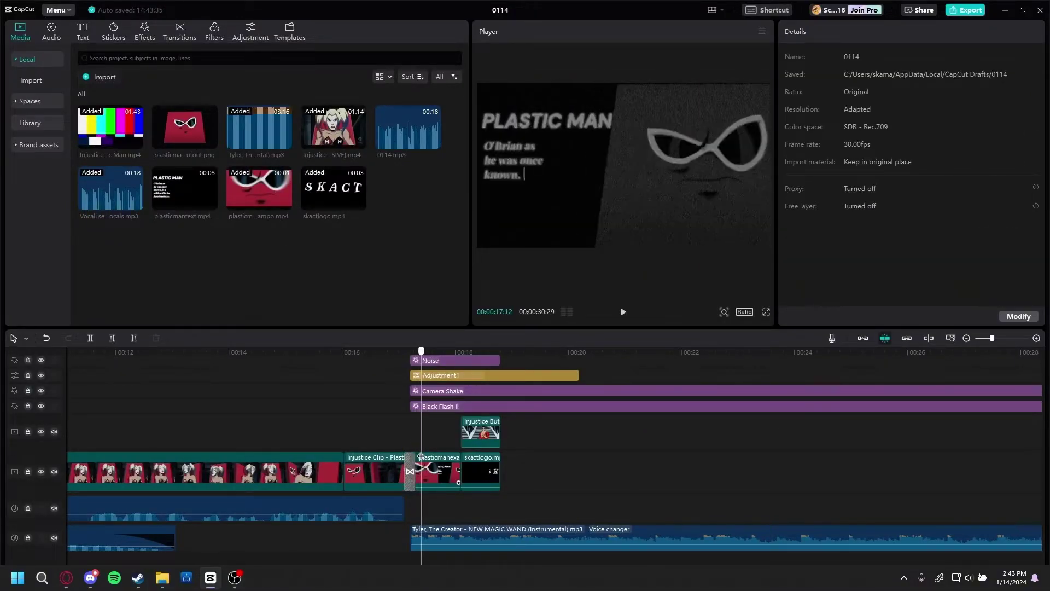
- Open project 0114 (1), select the SKACT title clip and highlight its text content
left_click(56, 10)
key("alt+Tab")
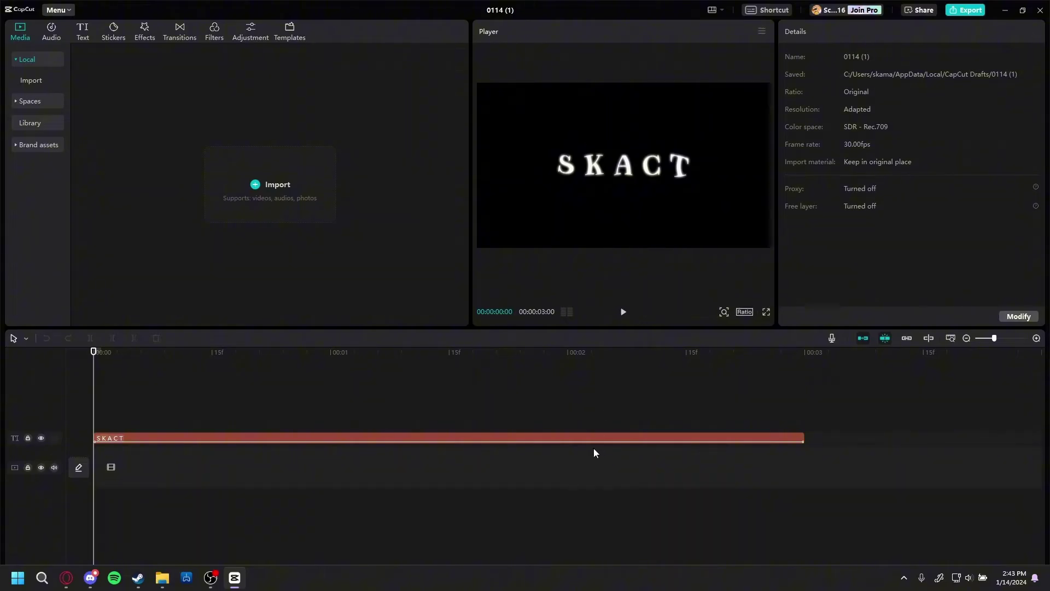
left_click(593, 439)
triple_click(876, 85)
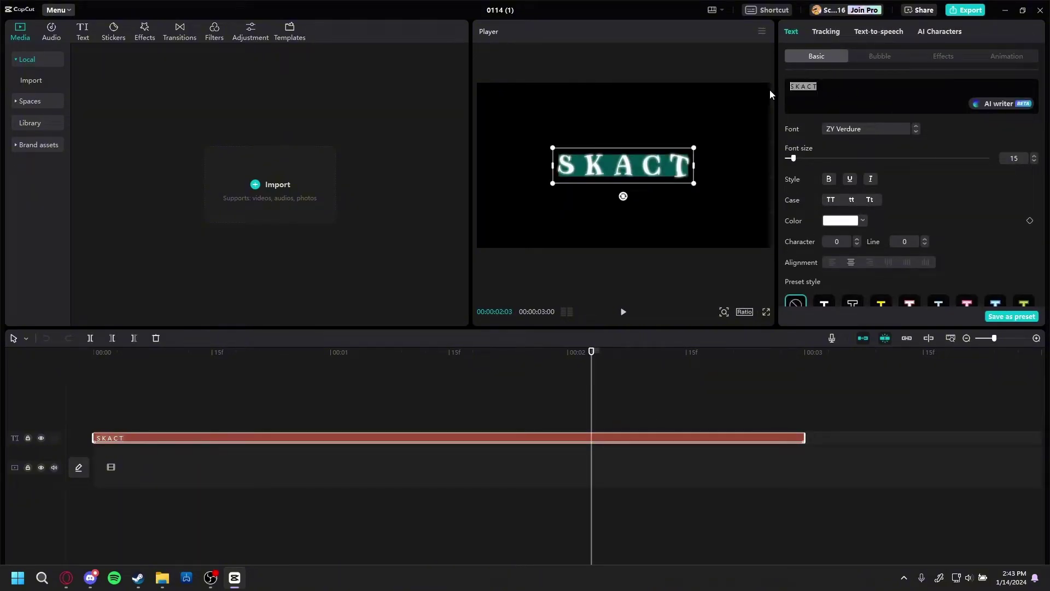
- Switch to the browser and review the ChatGPT conversation describing Plastic Man as Batman would, highlighting the start of that reply
left_click(1005, 10)
left_click(518, 8)
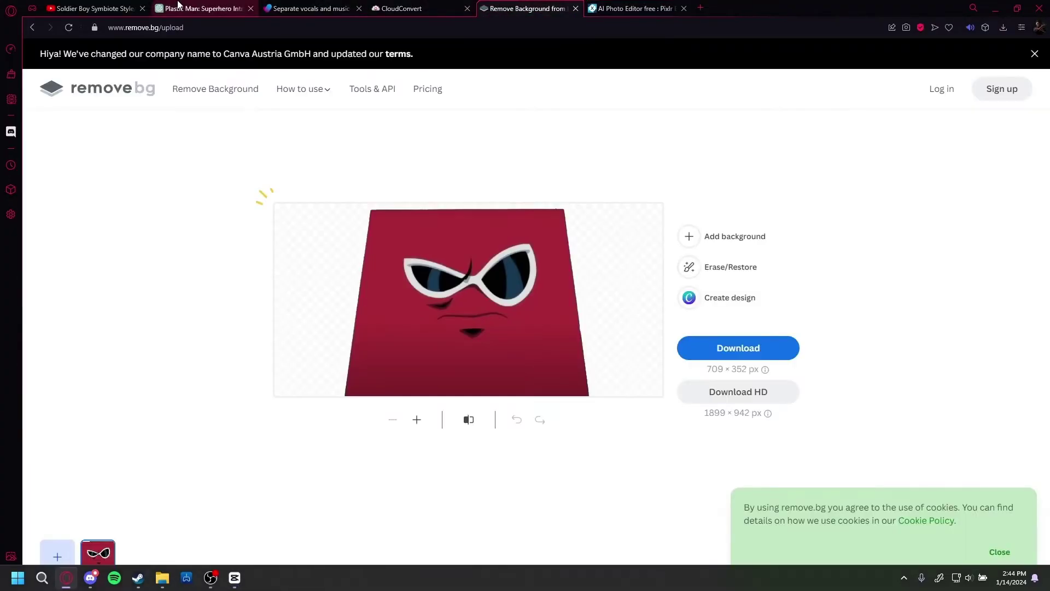
left_click(202, 8)
scroll(758, 334, "up", 3)
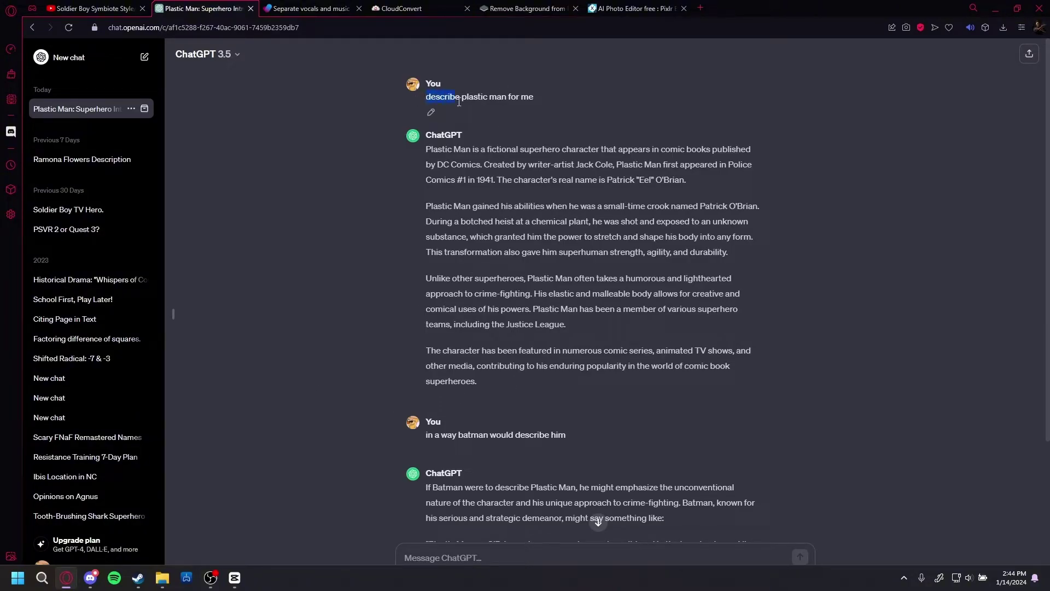
scroll(536, 109, "down", 2)
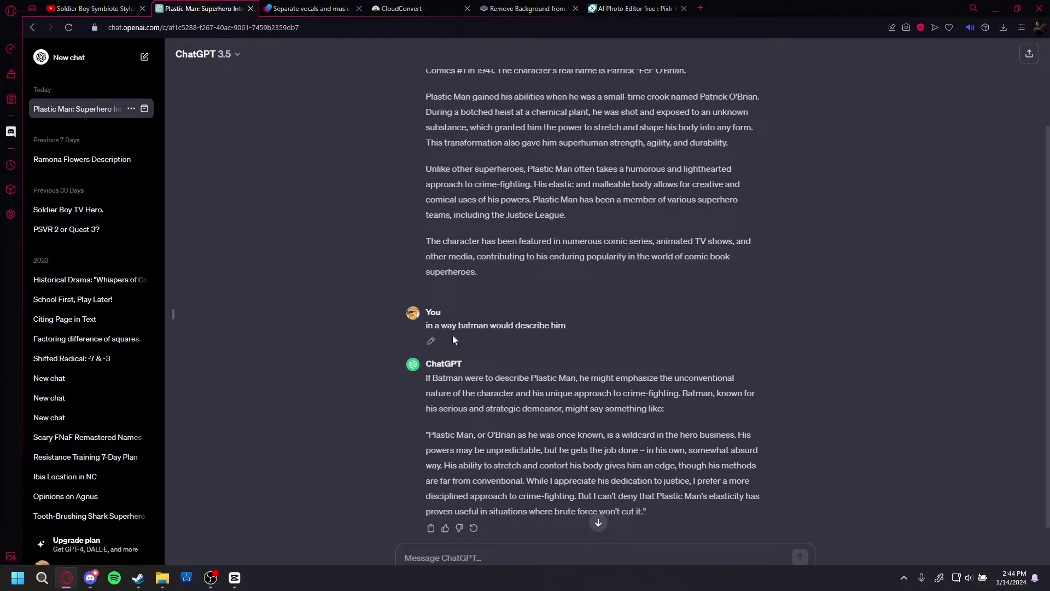
scroll(465, 325, "down", 1)
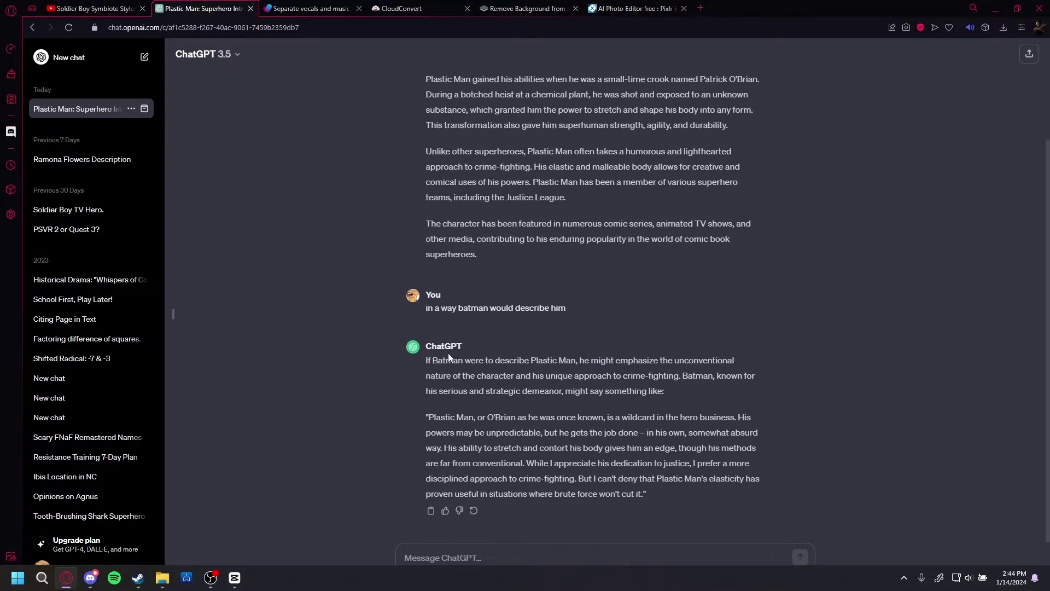
left_click_drag(427, 364, 631, 377)
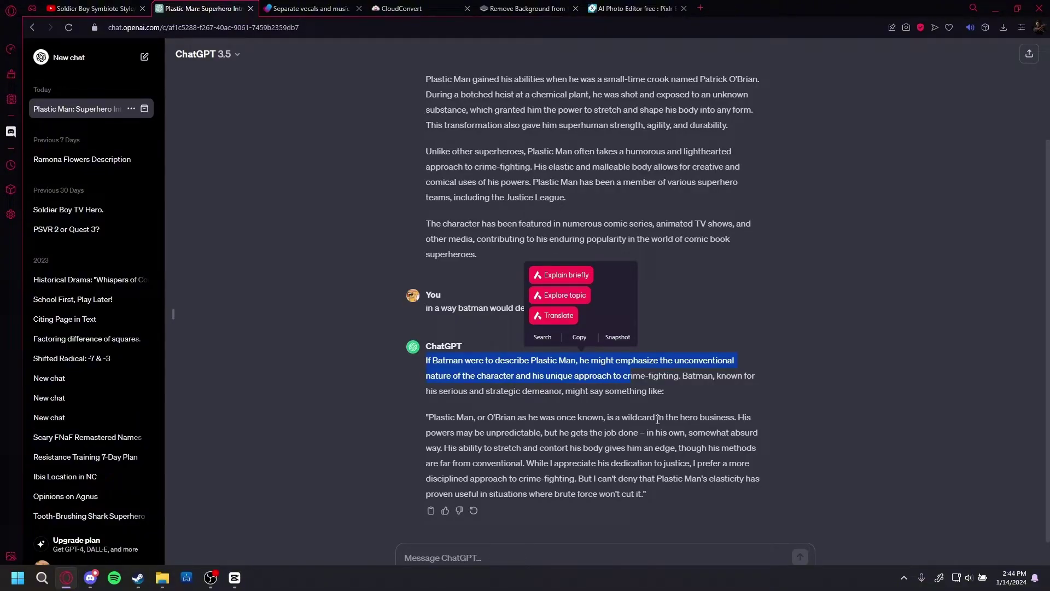
- Switch to CapCut, return to the home page and reopen project 0114 (1)
left_click(235, 577)
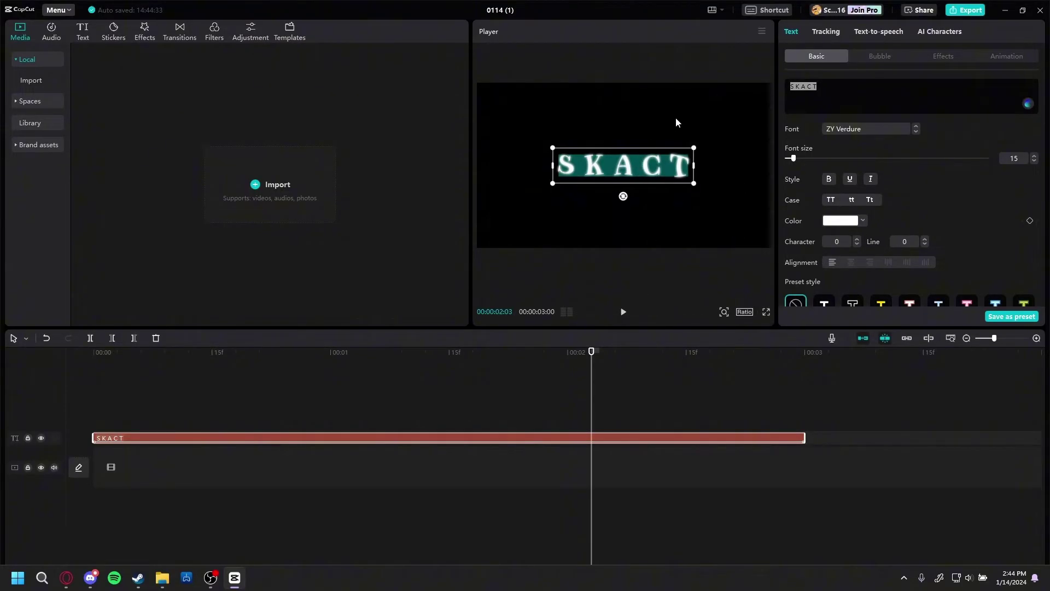
left_click(57, 10)
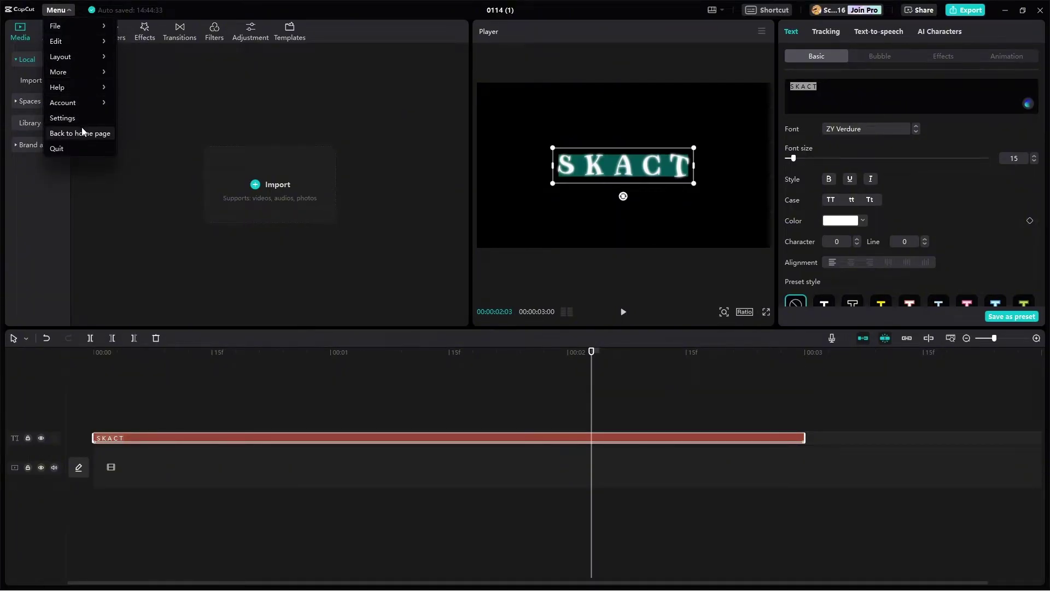
left_click(85, 132)
key("alt+Tab")
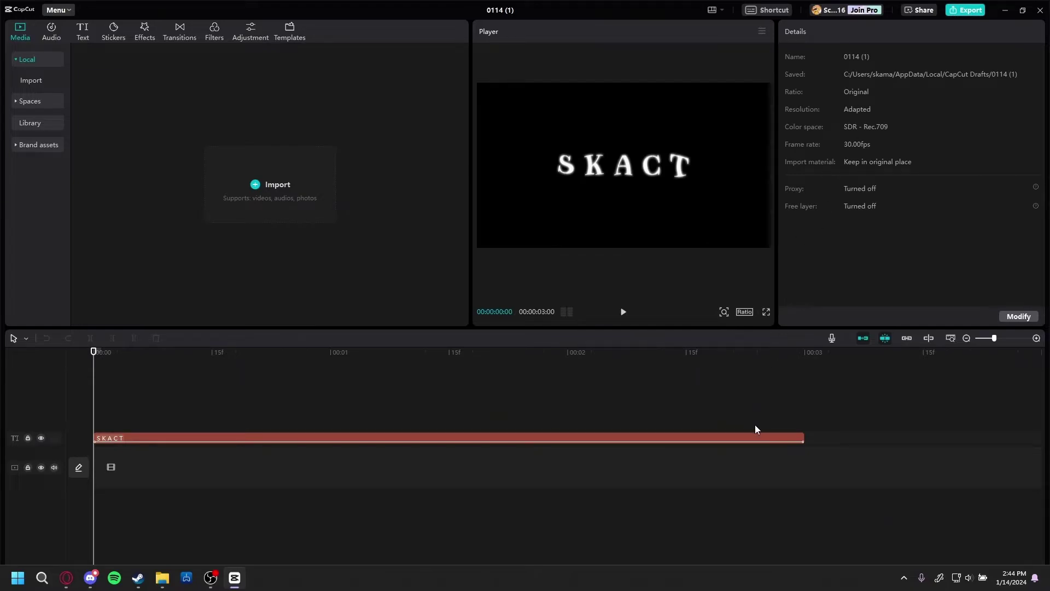
- Select the SKACT title near its end and browse its In text animations to locate Typewriter
left_click(756, 430)
left_click(773, 437)
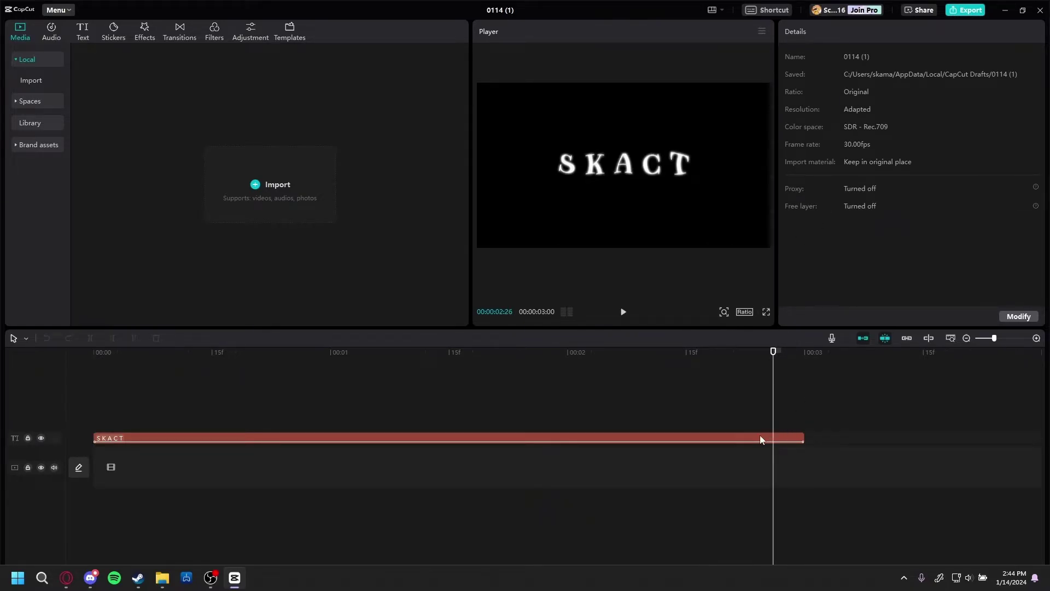
left_click(760, 438)
left_click(1011, 56)
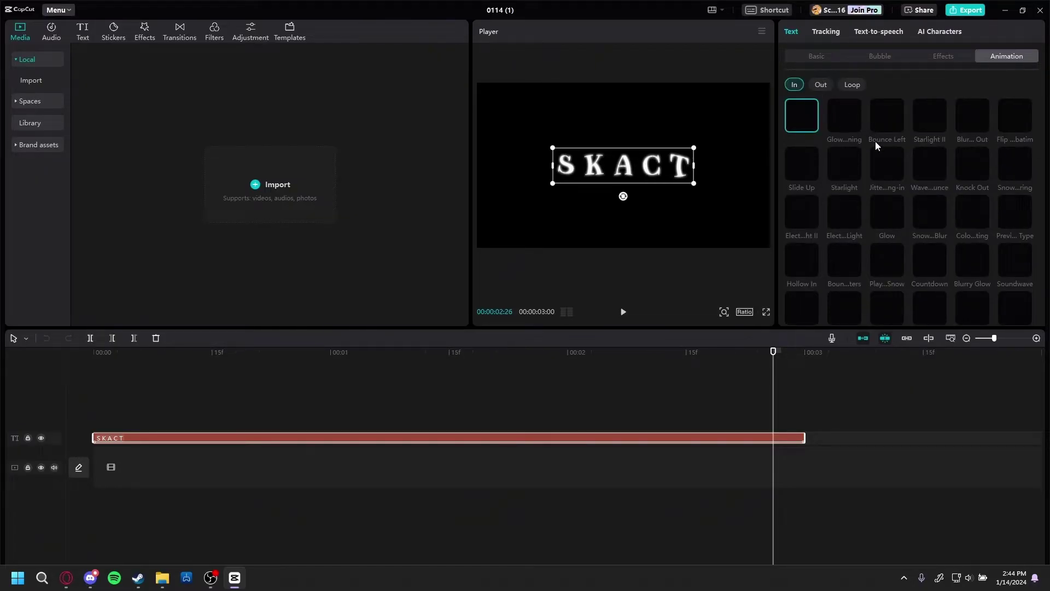
scroll(934, 213, "down", 2)
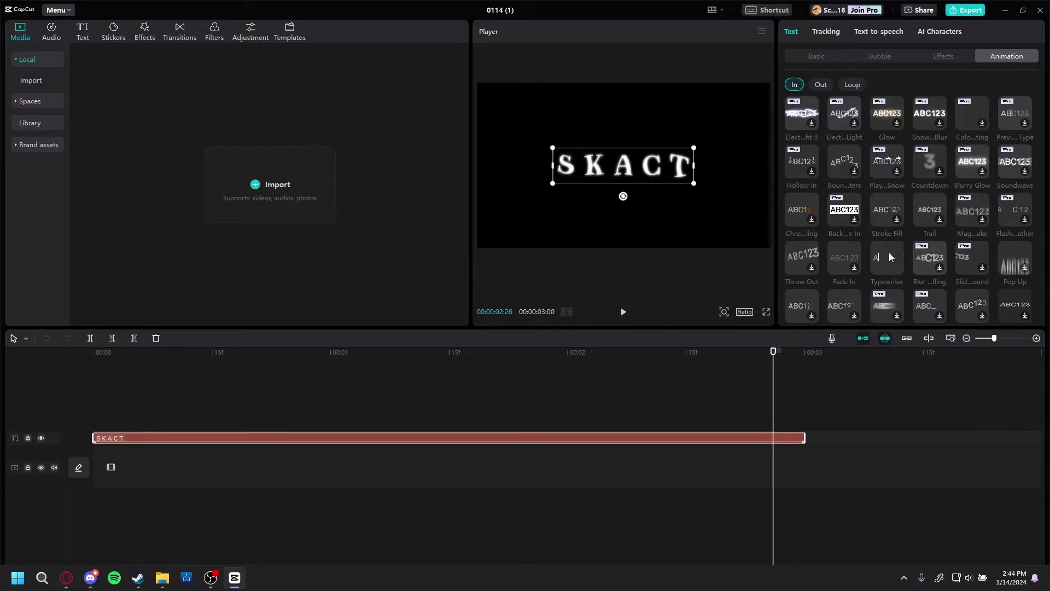
- Leave project 0114 (1) for the CapCut home page and open an empty project
left_click(64, 12)
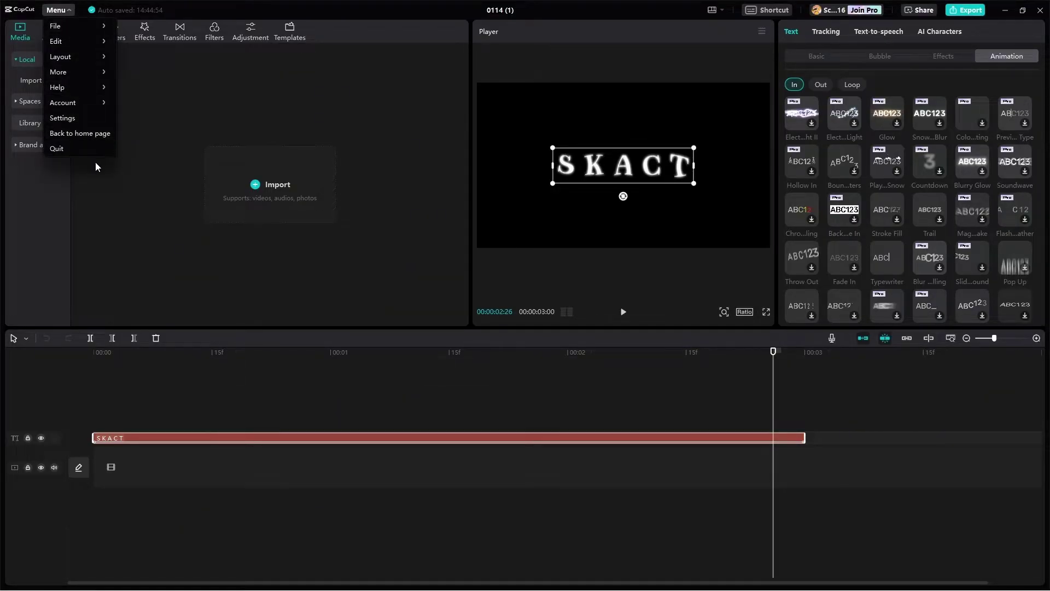
left_click(89, 133)
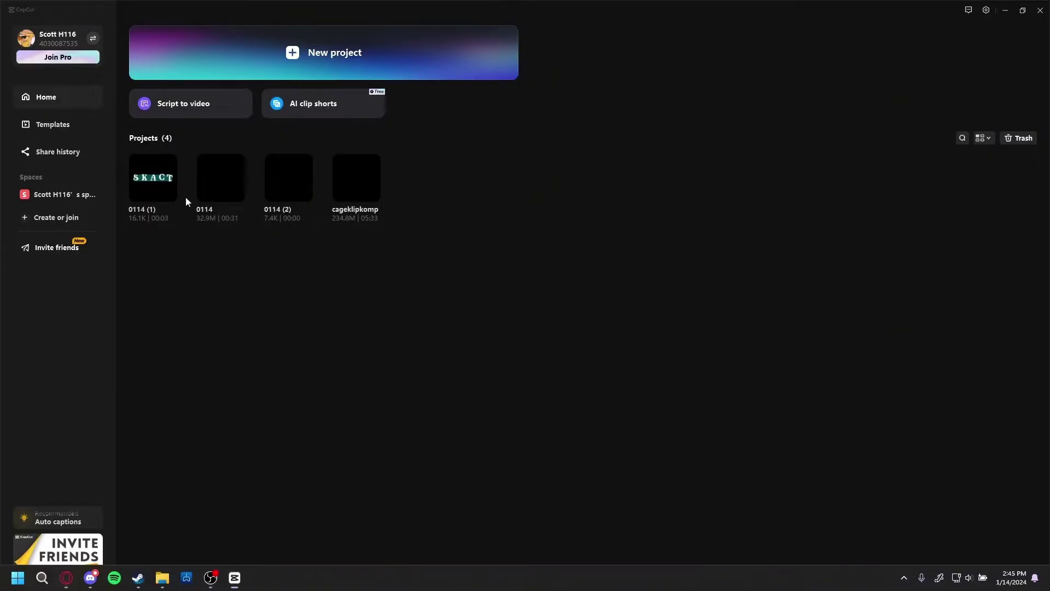
key("alt+F4")
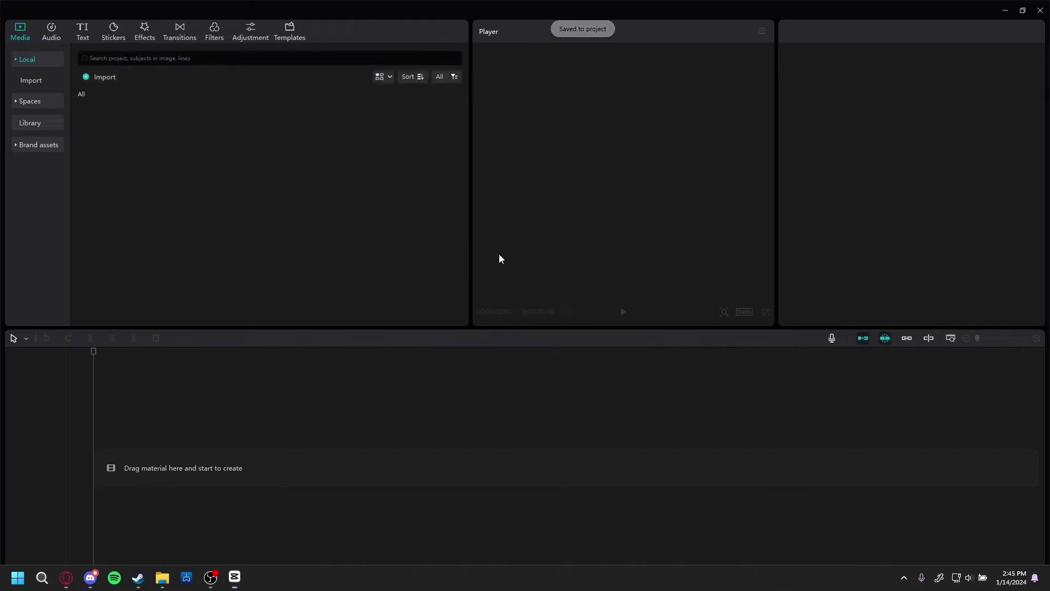
- Play project 0114 from the Plastic Man text section and move the playhead back to the SKACT logo shot
left_click_drag(328, 401, 496, 411)
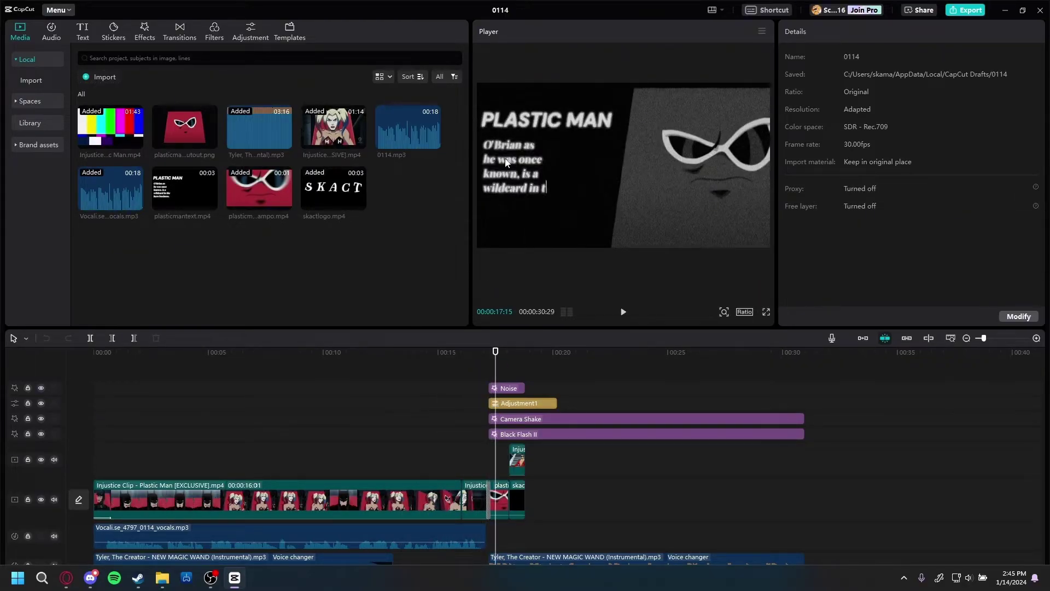
left_click(624, 313)
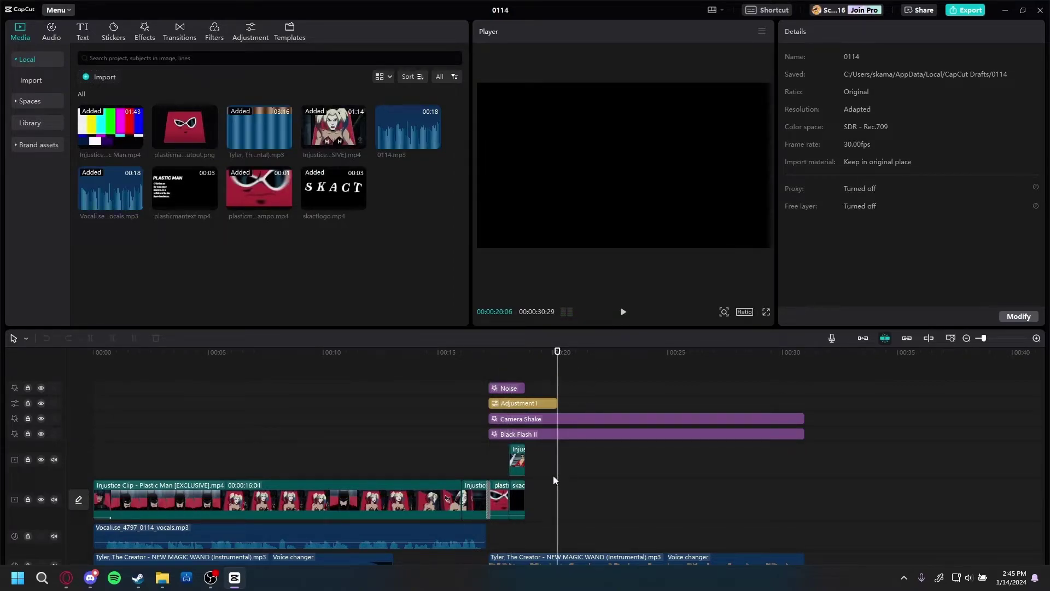
left_click_drag(556, 485, 520, 465)
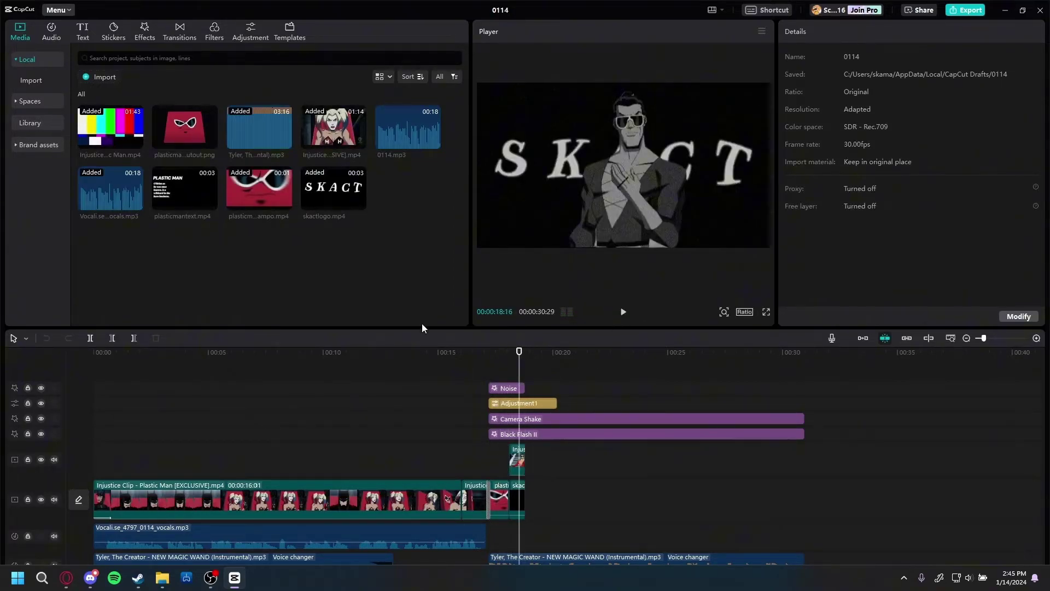
- Return to the home page, open project 0114 (1) and preview the SKACT title up to about one second
left_click(55, 10)
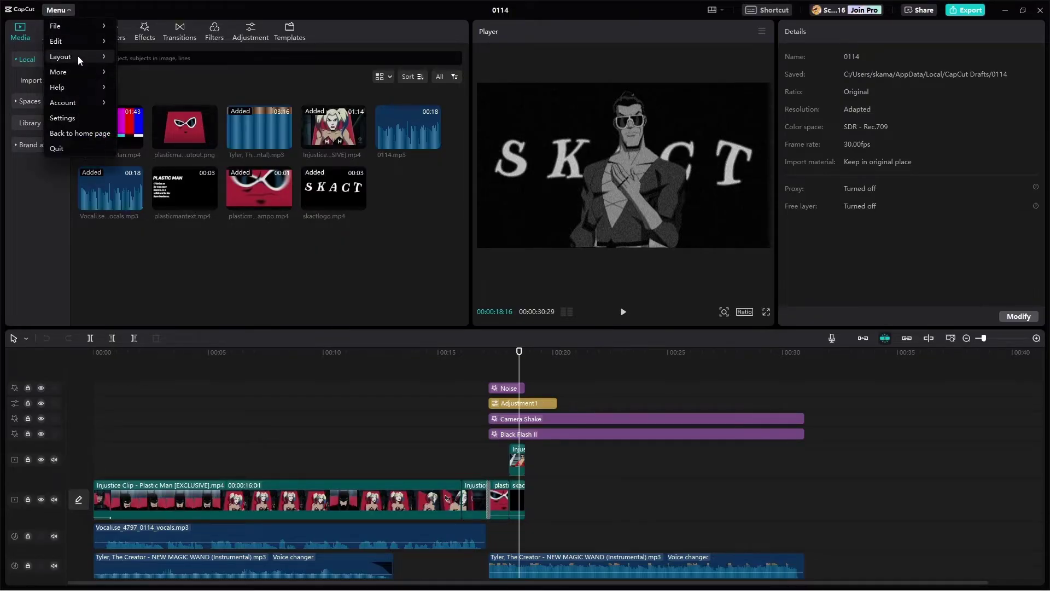
mouse_move(111, 86)
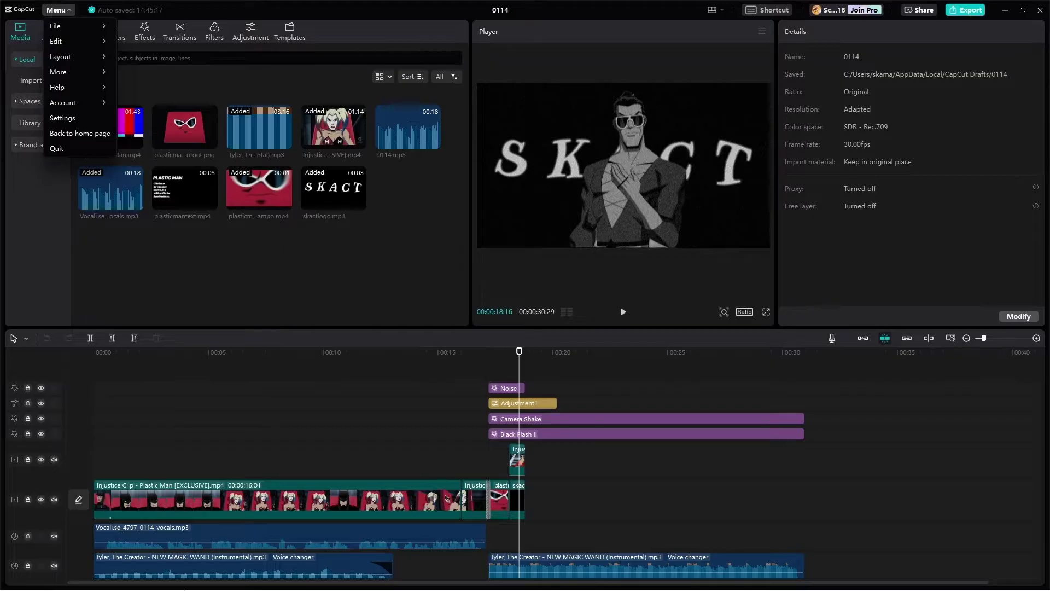
left_click(88, 137)
mouse_move(234, 586)
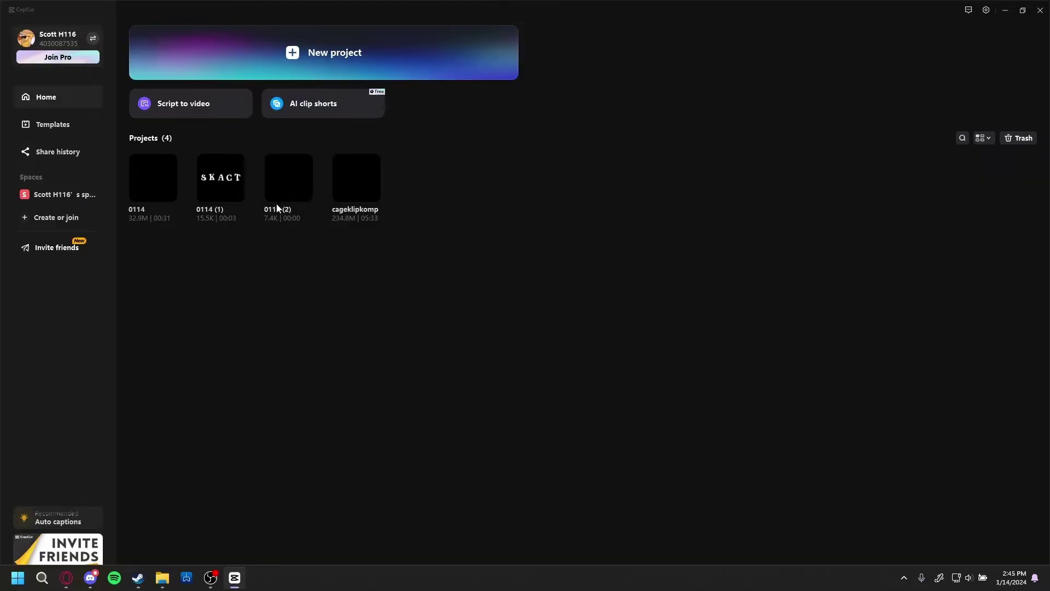
left_click(221, 188)
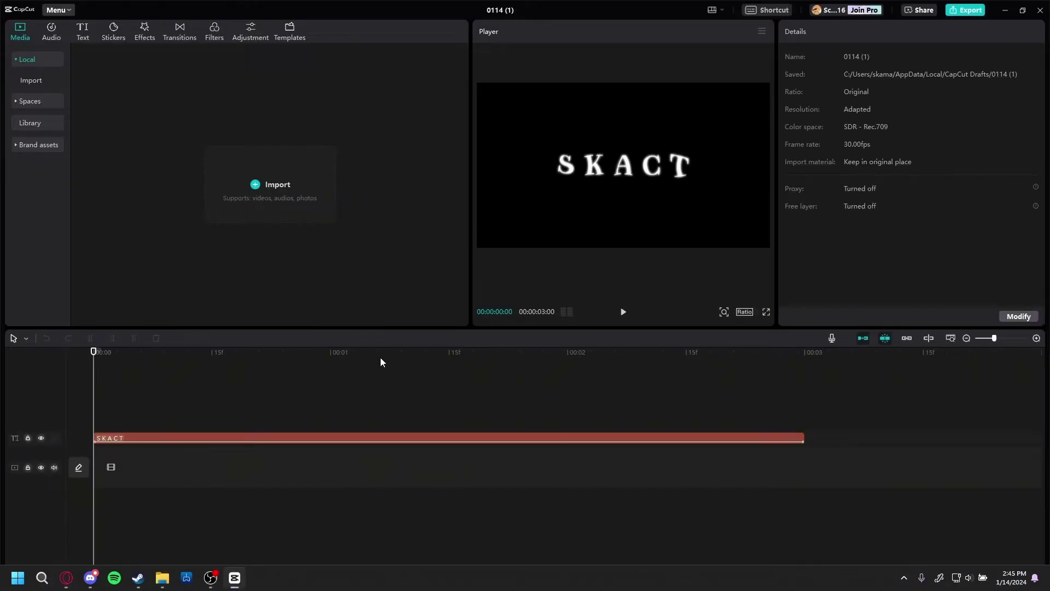
left_click_drag(345, 390, 320, 380)
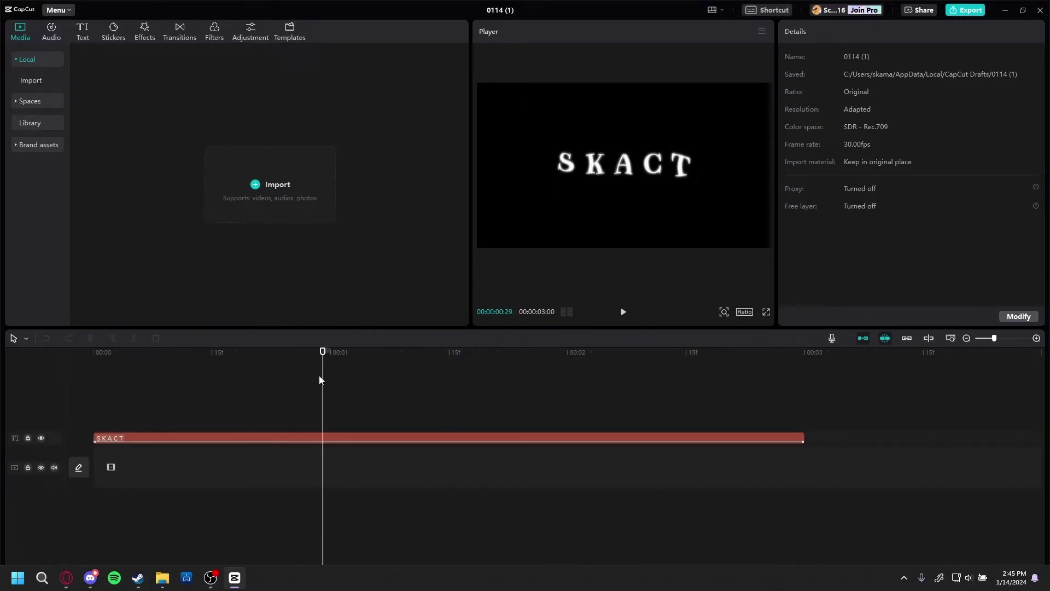
- Open the export settings for the SKACT title, choose a 60fps frame rate, and close them without exporting
left_click(65, 9)
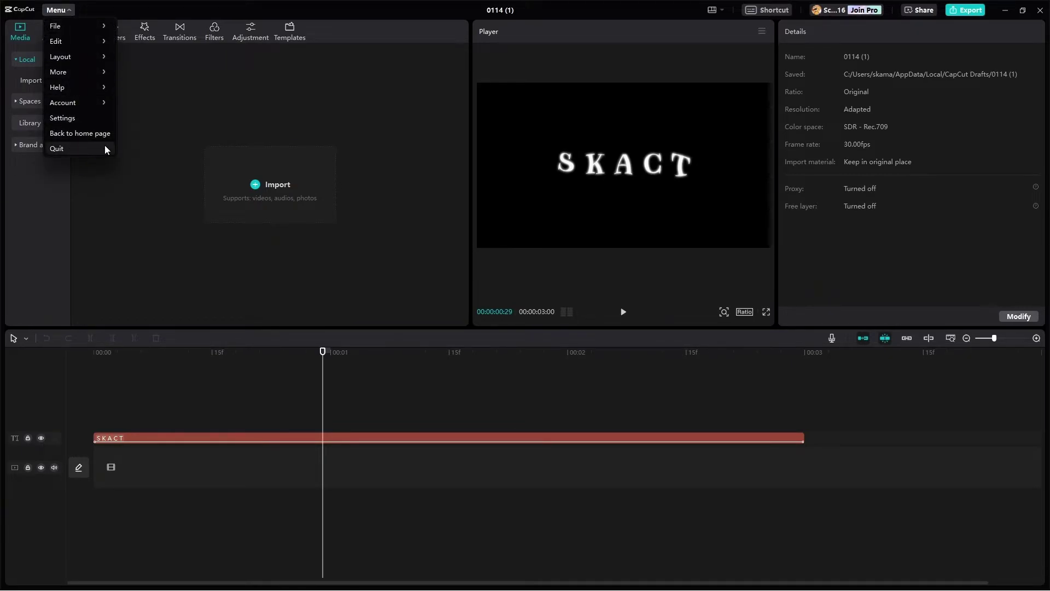
left_click(924, 81)
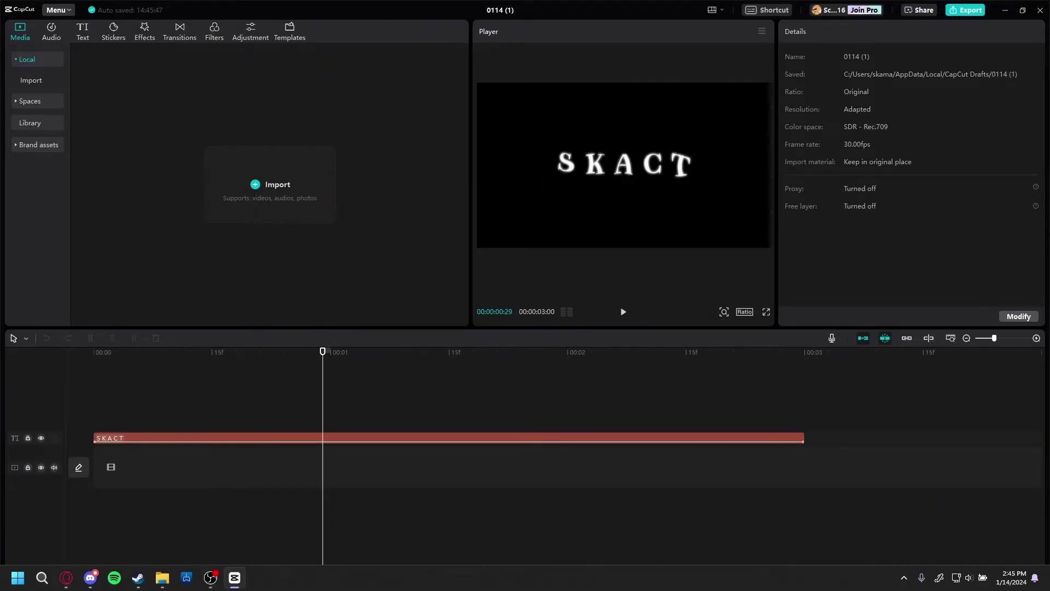
left_click(973, 12)
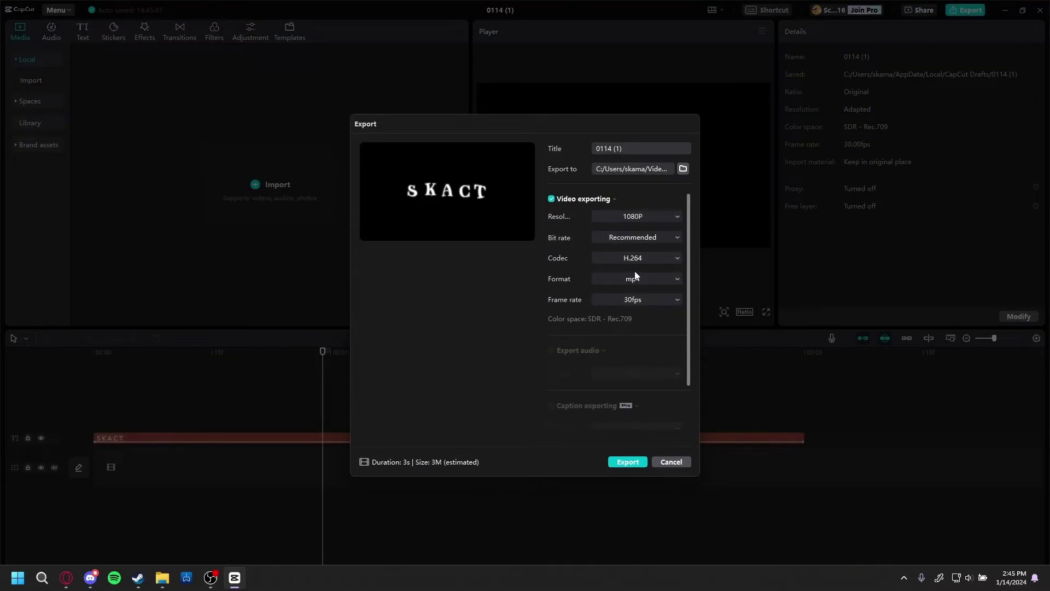
left_click(643, 300)
left_click(637, 386)
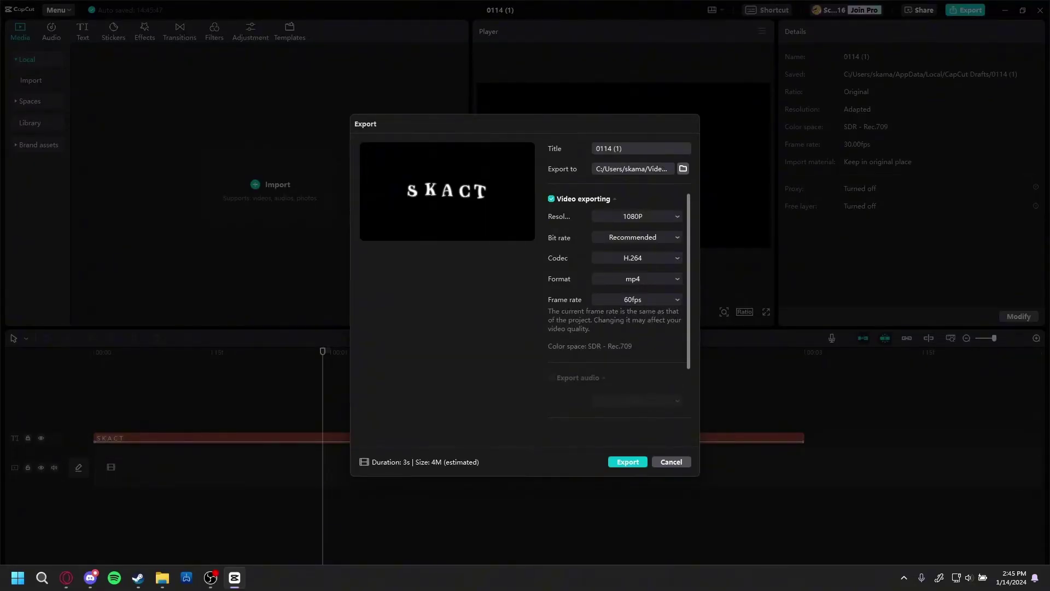
left_click(671, 461)
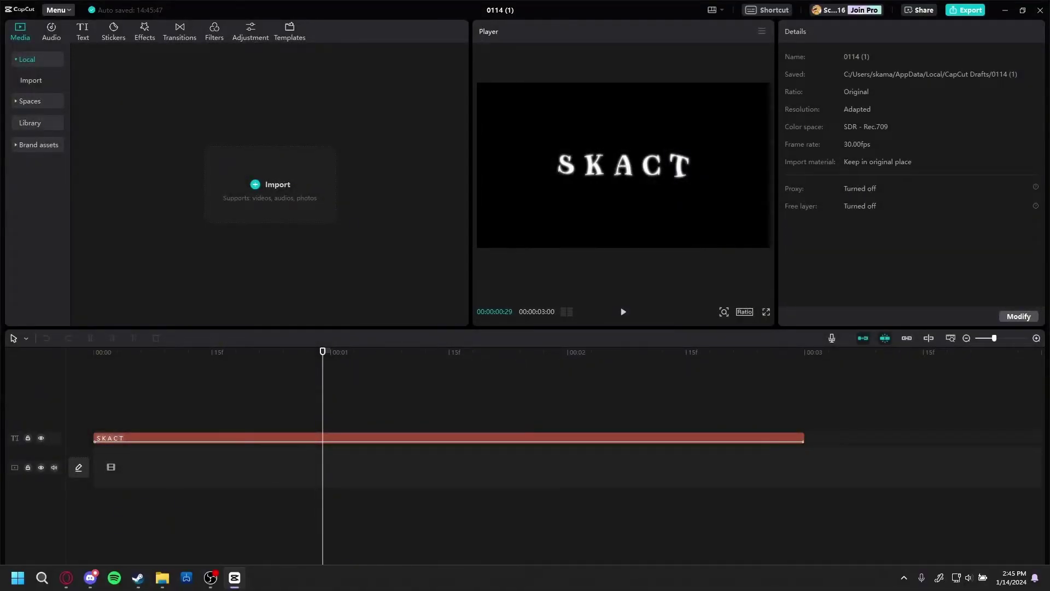
- Return to the home page, reopen project 0114 and place the playhead on the SKACT logo shot
left_click(58, 10)
left_click(79, 133)
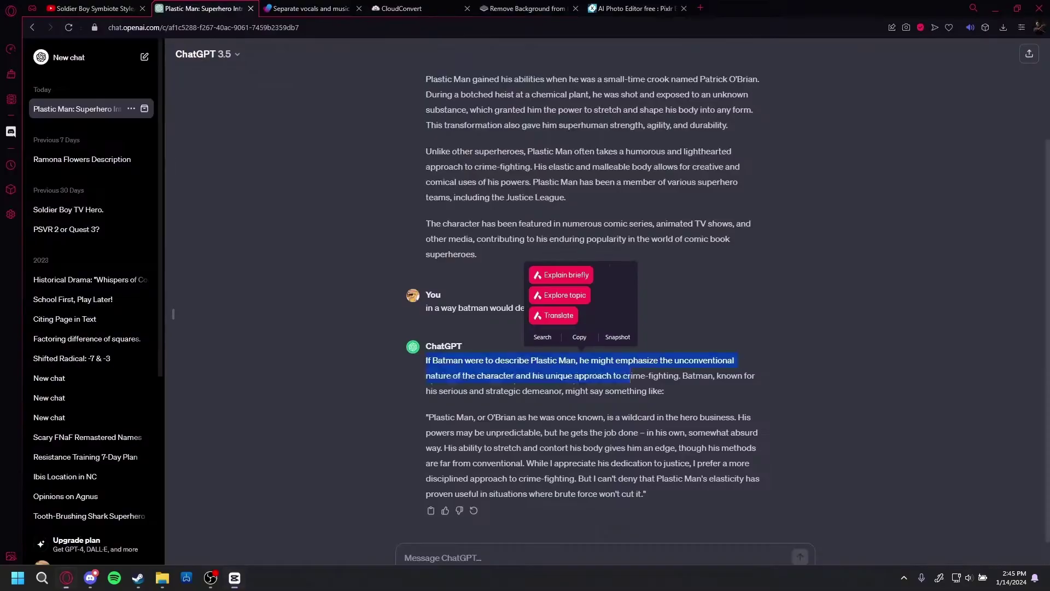
left_click(221, 178)
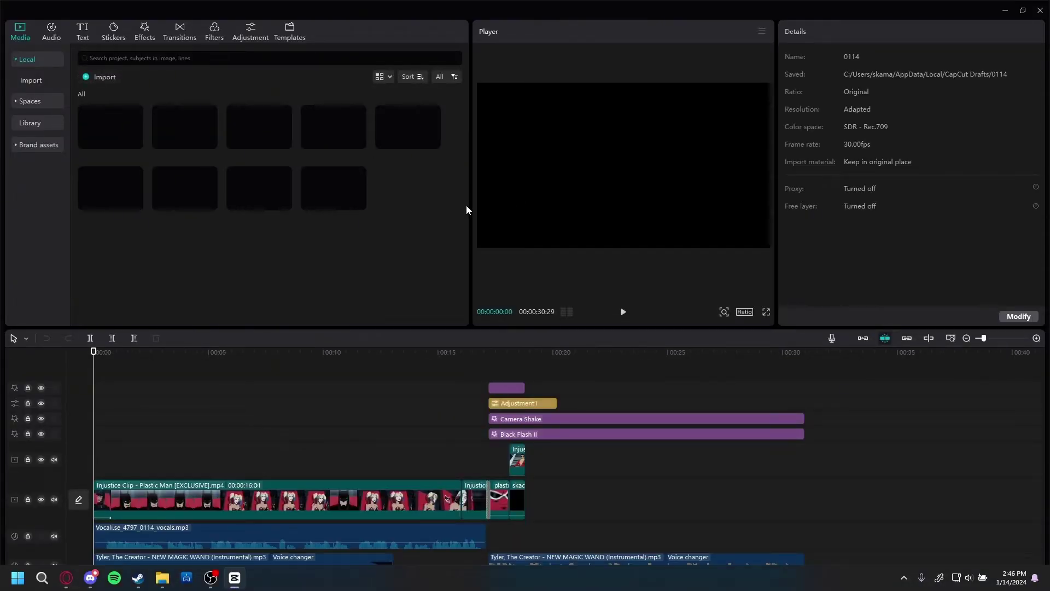
left_click(503, 461)
left_click(520, 471)
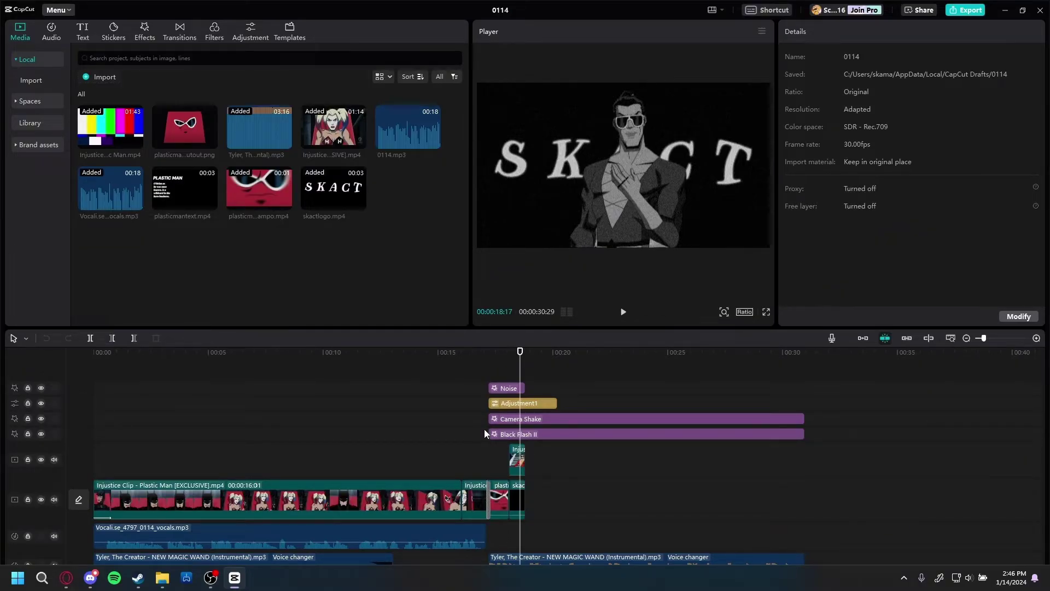
- Review the SKACT logo shot with the Plastic Man overlay by playing and scrubbing around 18 seconds
left_click(517, 368)
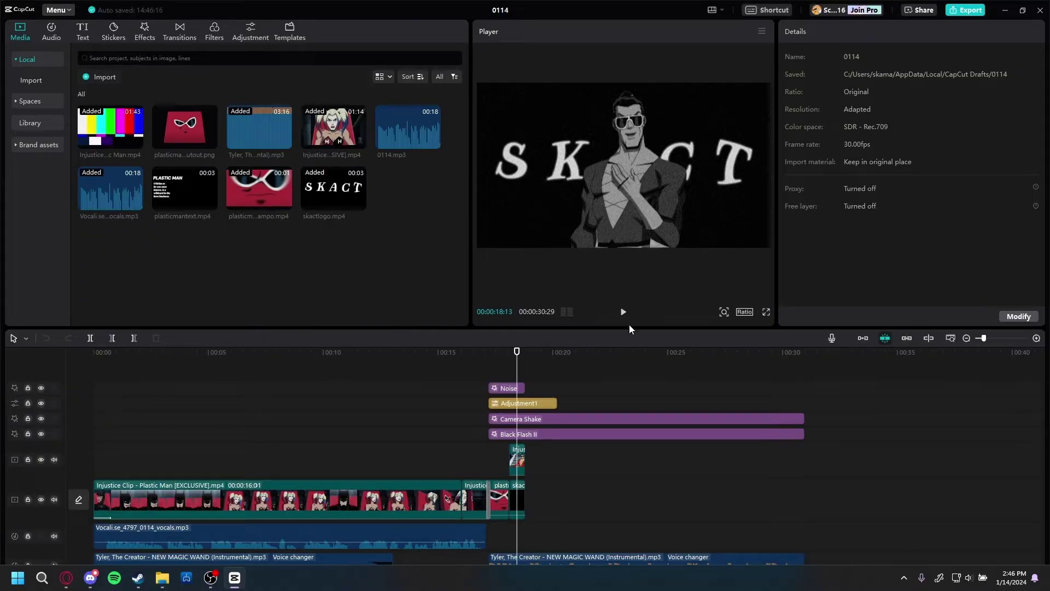
key("space")
key("space")
left_click(519, 368)
left_click(61, 11)
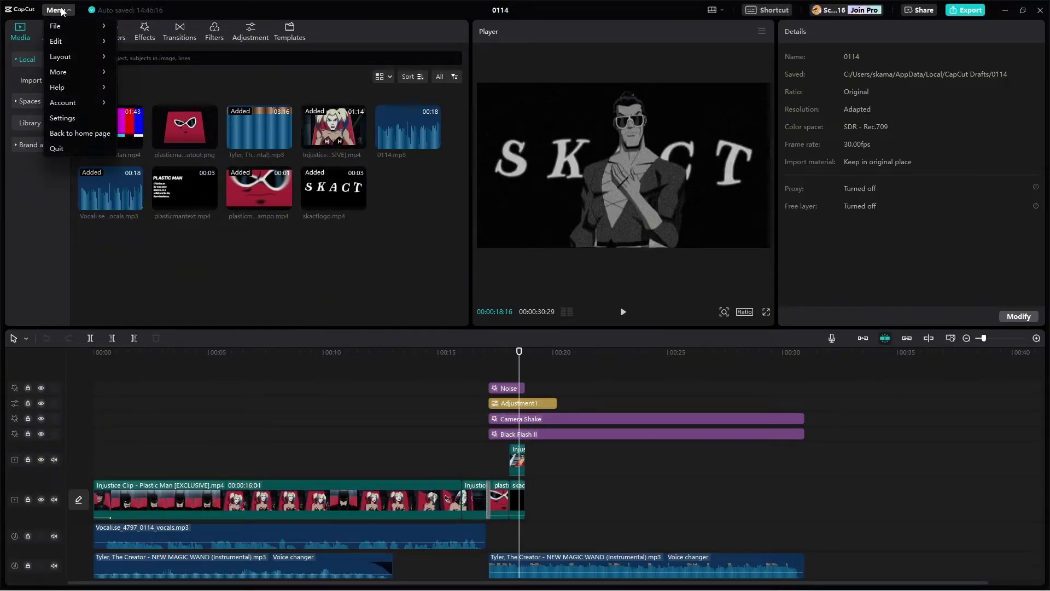
left_click(321, 274)
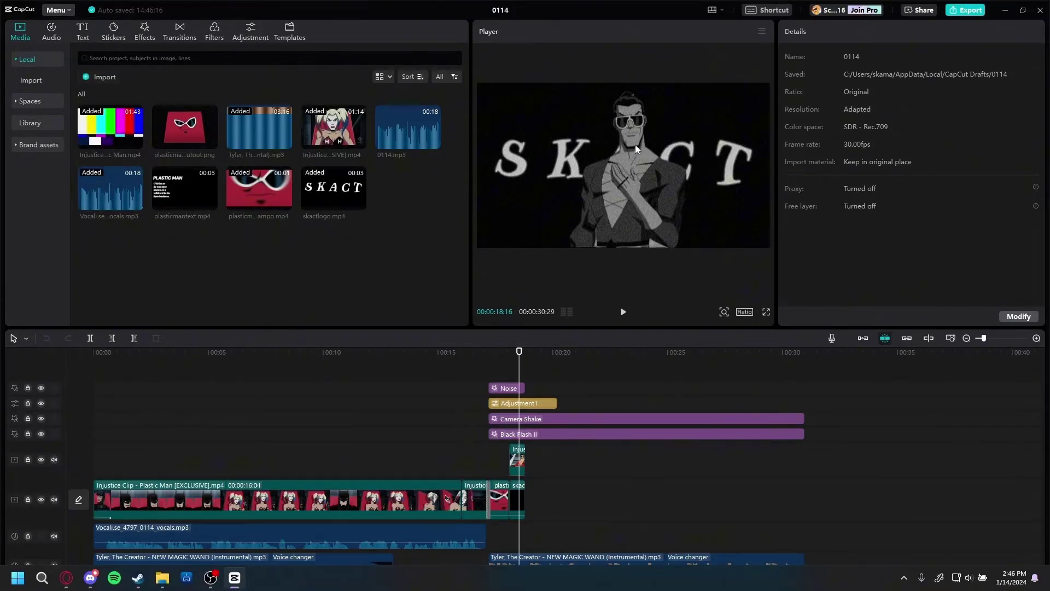
left_click(513, 368)
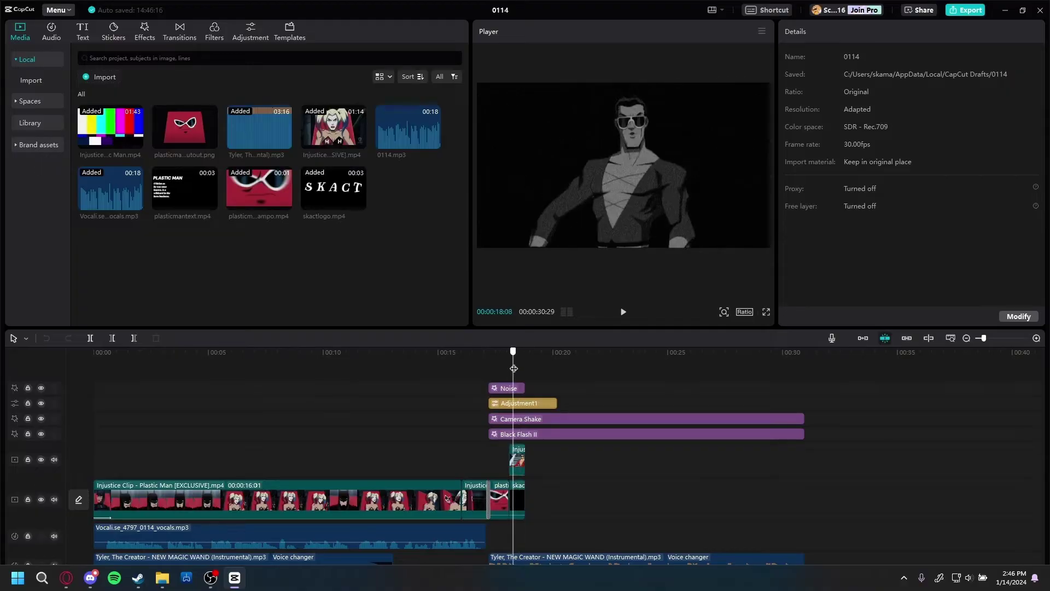
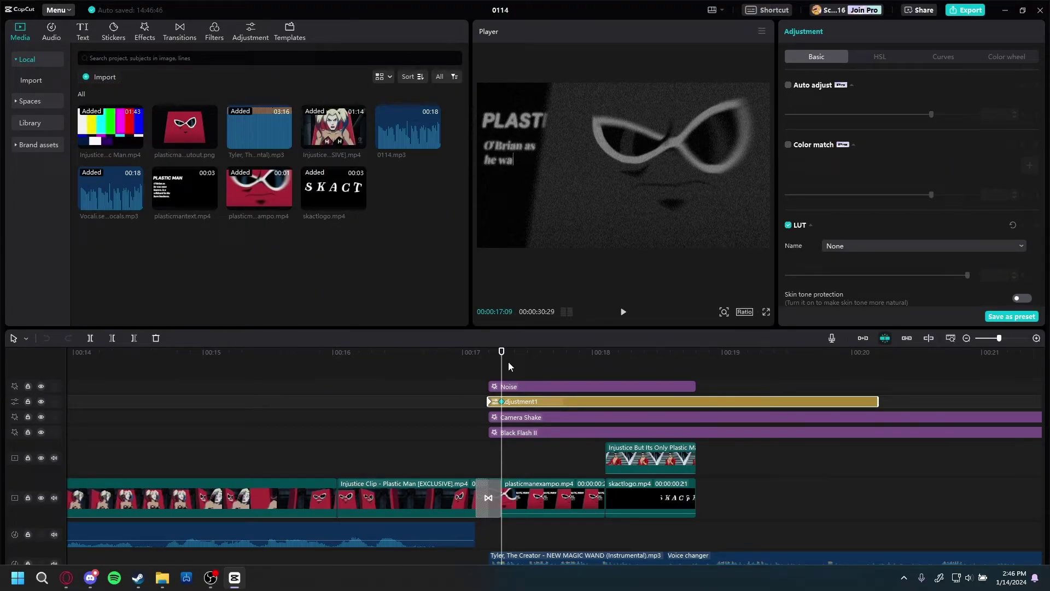
- Inspect the Saturation keyframes of the Adjustment1 layer and compare the frames around the transition
left_click(535, 376)
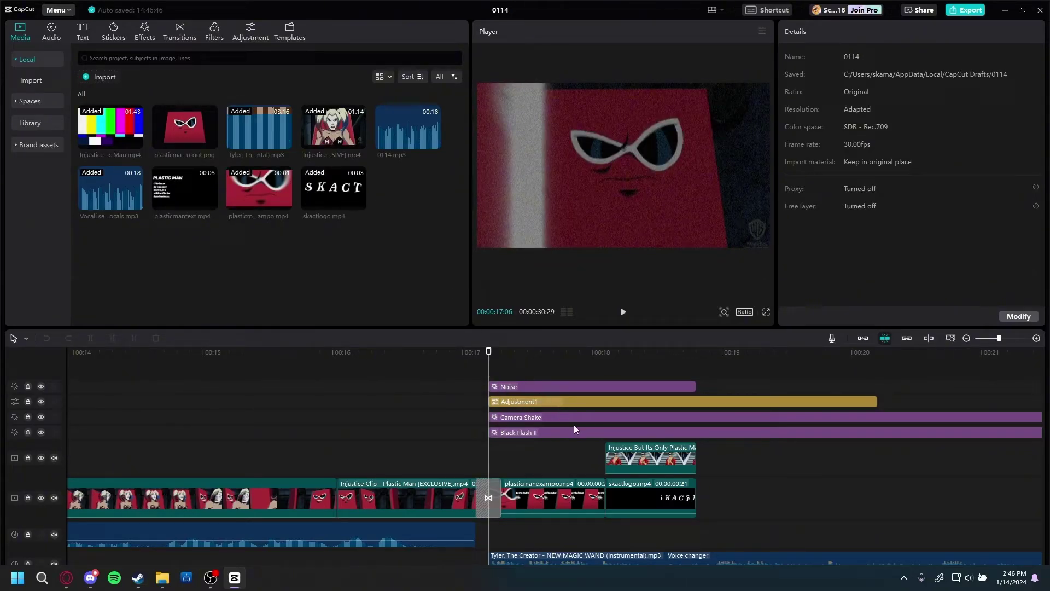
left_click(569, 403)
left_click(251, 31)
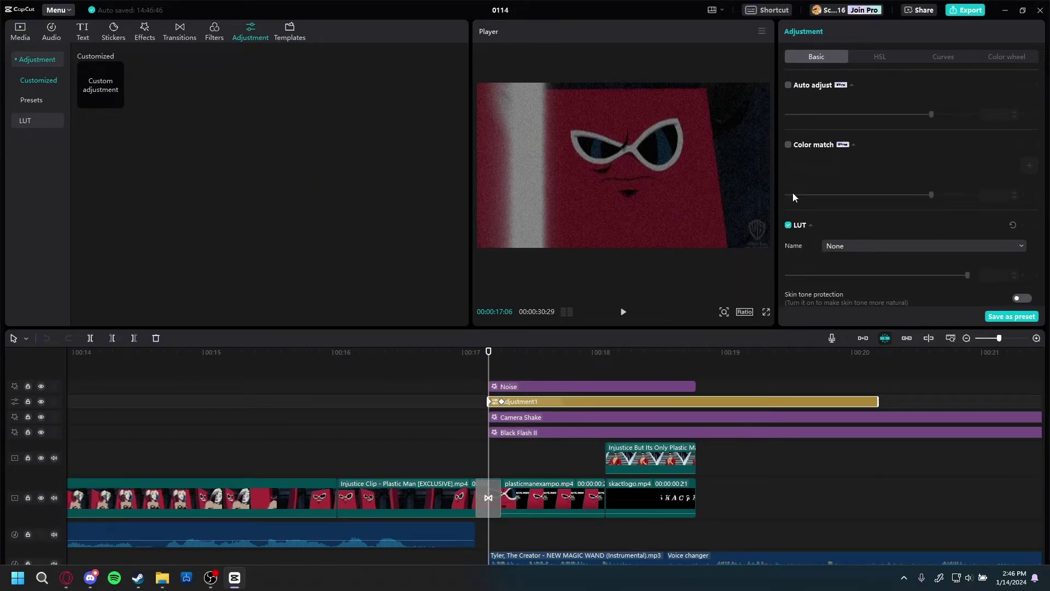
scroll(901, 124, "down", 1)
scroll(862, 244, "down", 4)
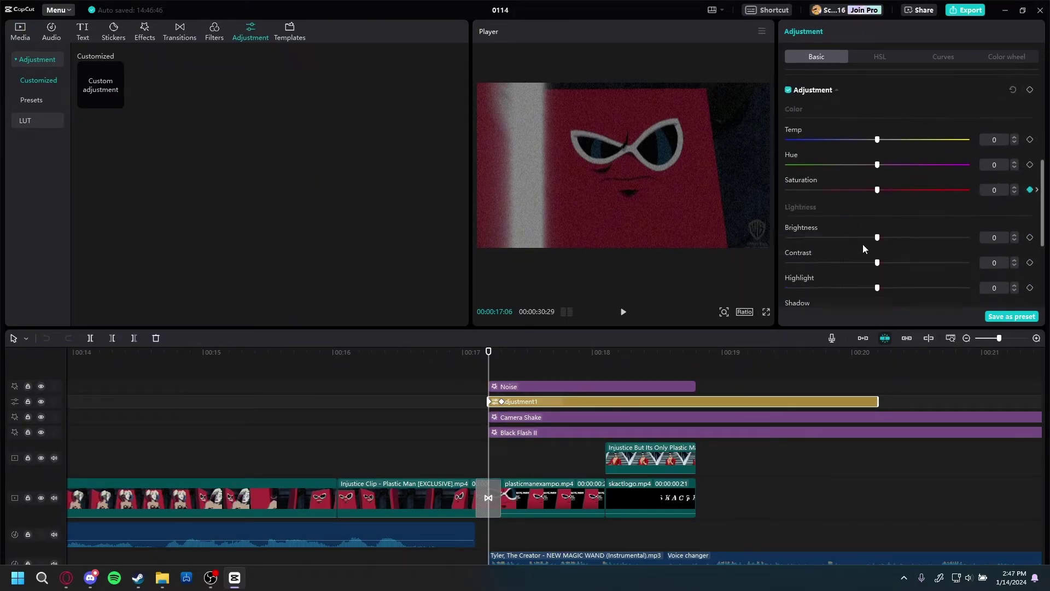
scroll(872, 161, "down", 3)
scroll(872, 196, "up", 3)
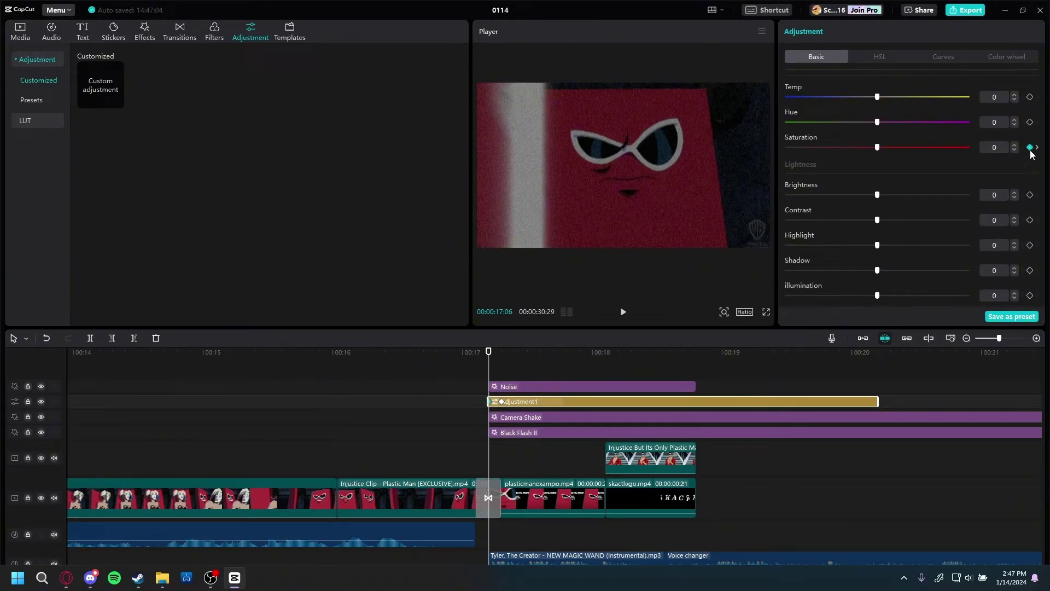
left_click(503, 401)
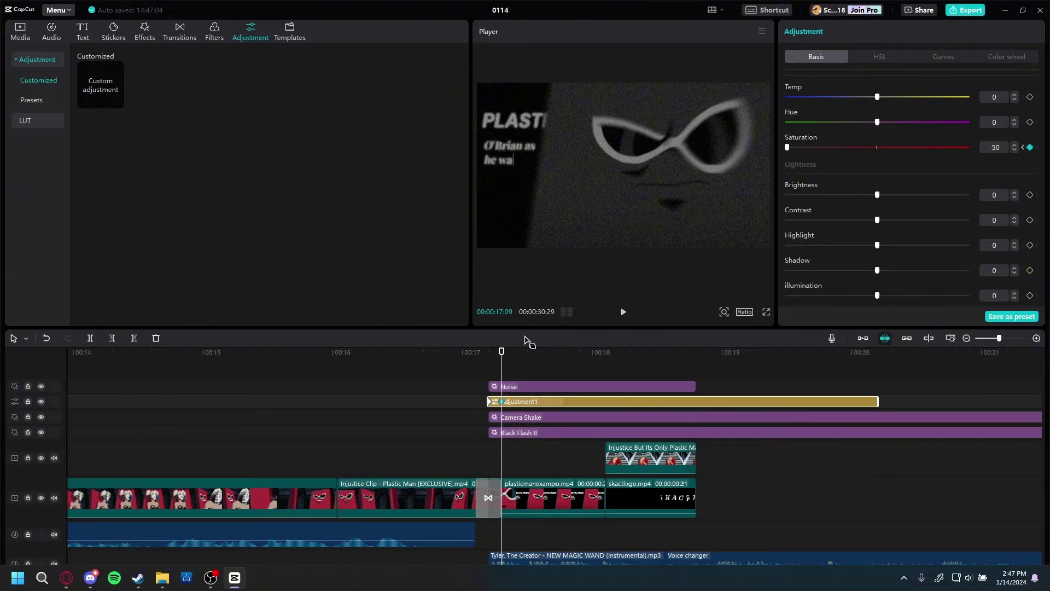
left_click_drag(501, 378, 489, 376)
left_click(512, 379)
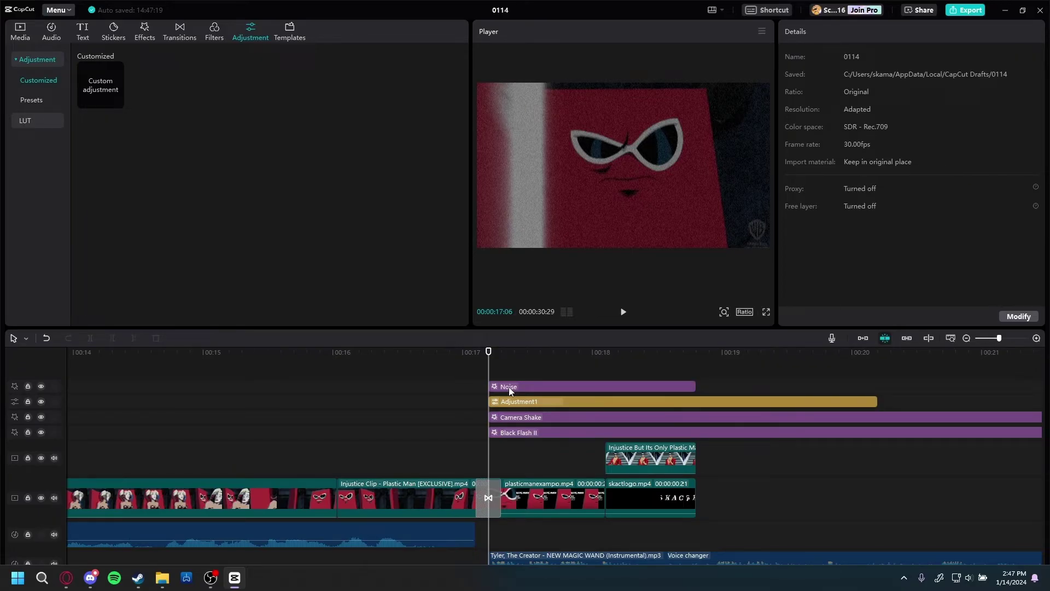
- Check the Noise effect's settings and scrub through the Plastic Man text section beneath it
left_click(509, 386)
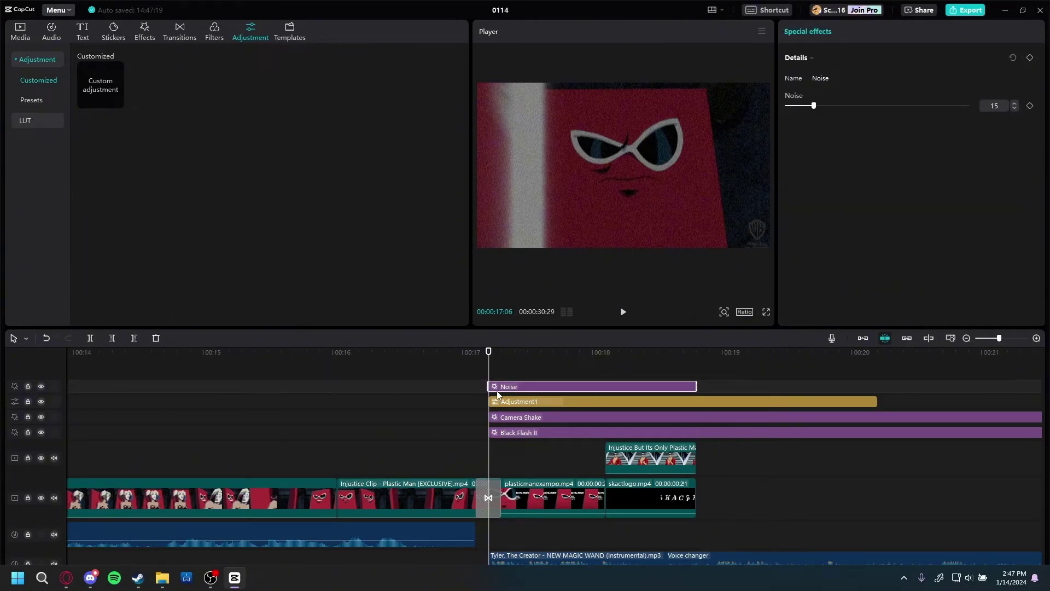
left_click_drag(490, 377, 510, 368)
left_click(491, 366)
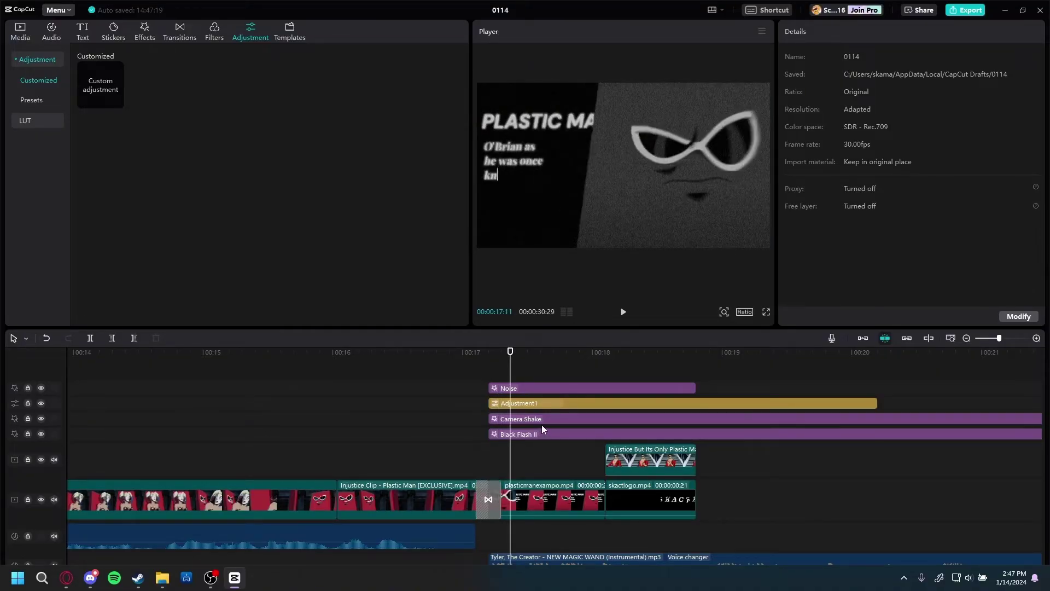
mouse_move(579, 369)
left_mouse_down()
mouse_move(628, 367)
mouse_move(574, 369)
left_mouse_up()
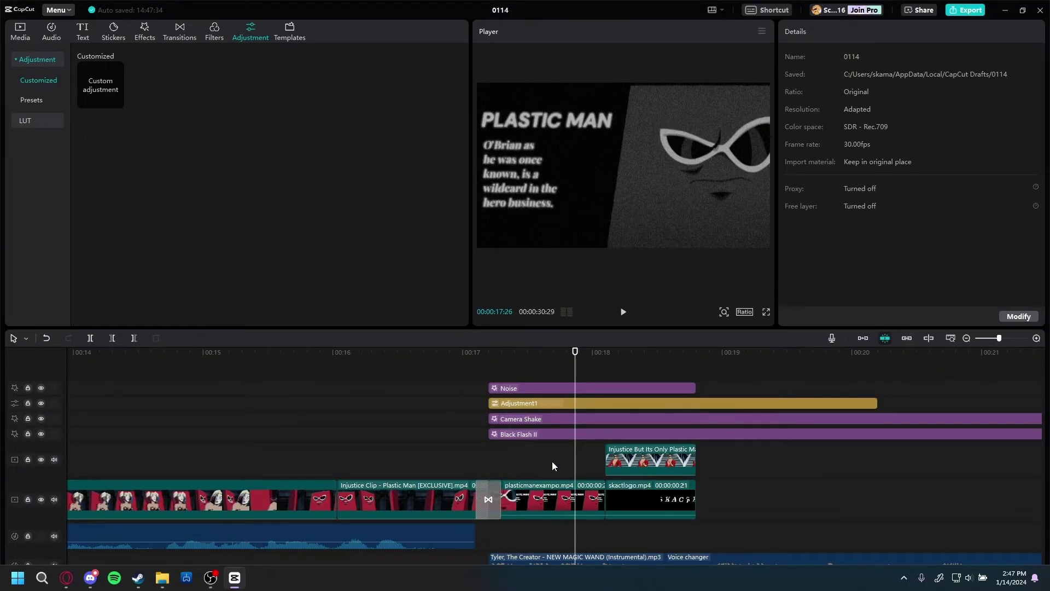
- Scrub the timeline from about 13 seconds to the end and listen to the closing part of the instrumental
left_click_drag(516, 467, 277, 445)
scroll(605, 465, "down", 1)
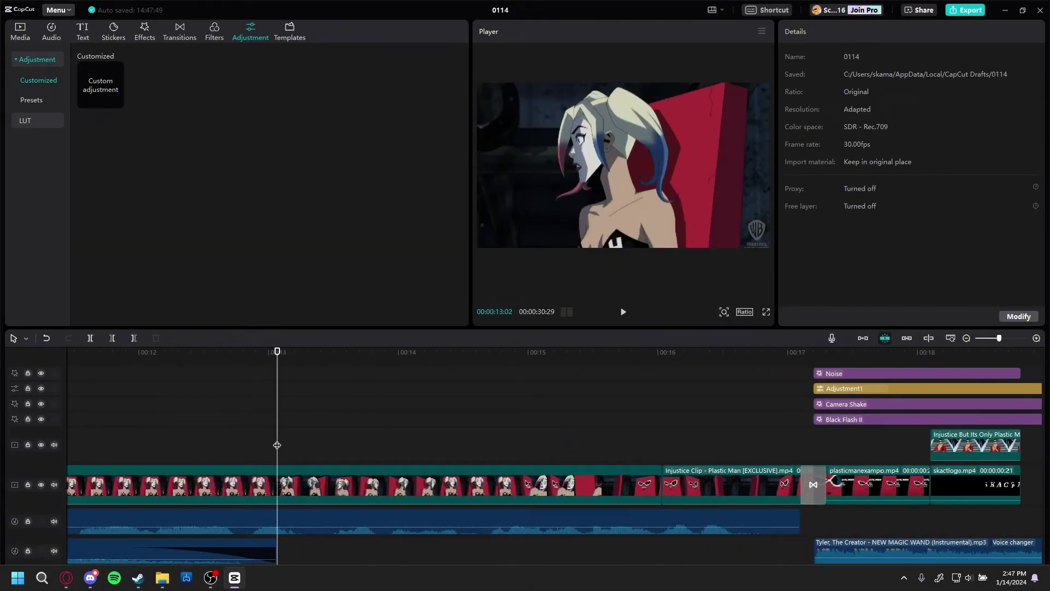
left_click_drag(453, 432, 706, 492)
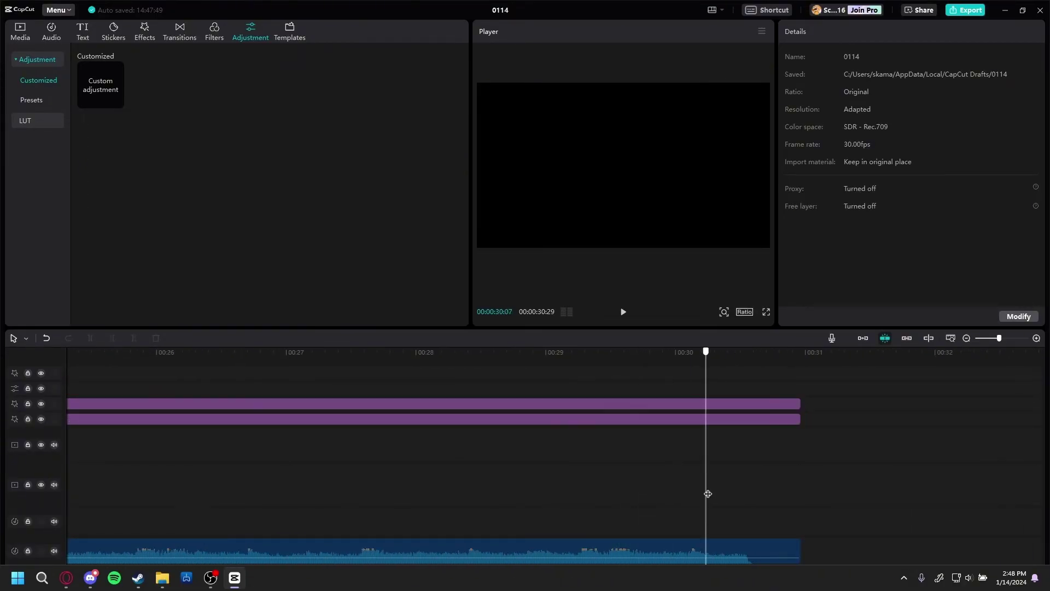
left_click(622, 312)
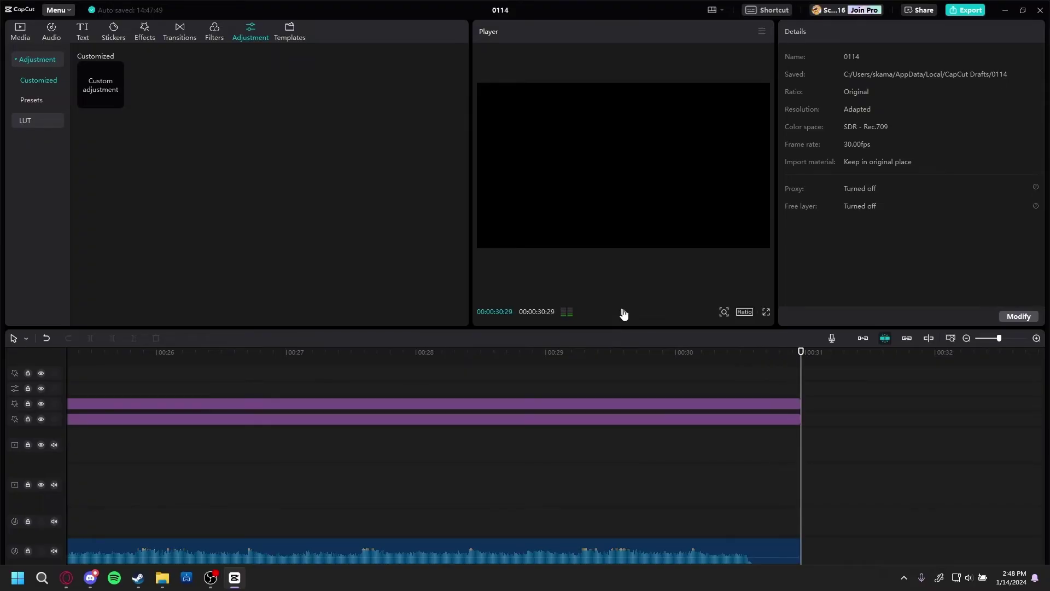
left_click(559, 353)
left_click(622, 312)
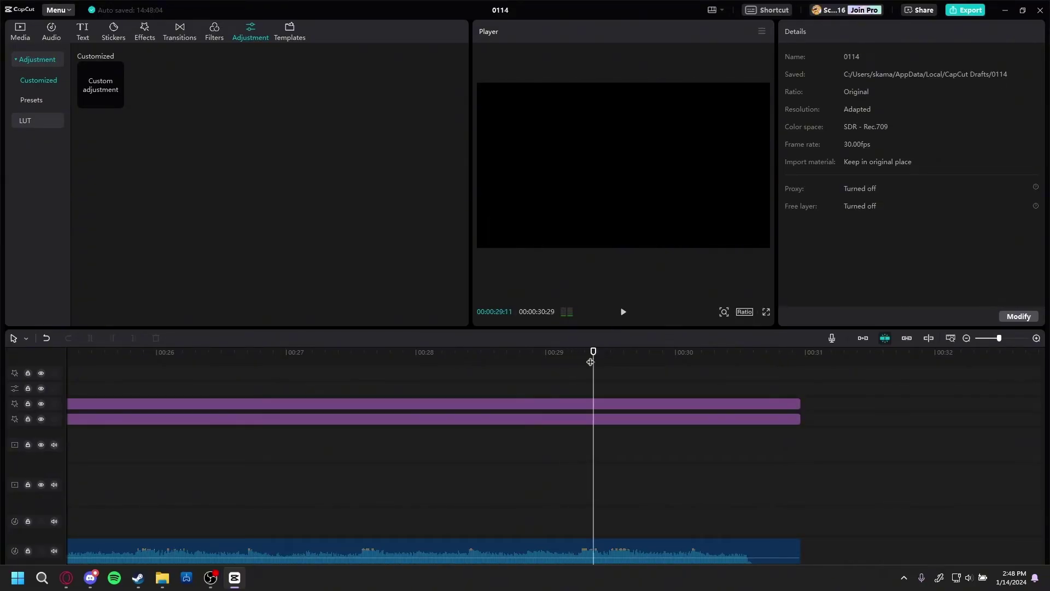
- Play the edit from the start through the SKACT logo, and scrub over the transition and logo shot again
left_click_drag(591, 352, 64, 416)
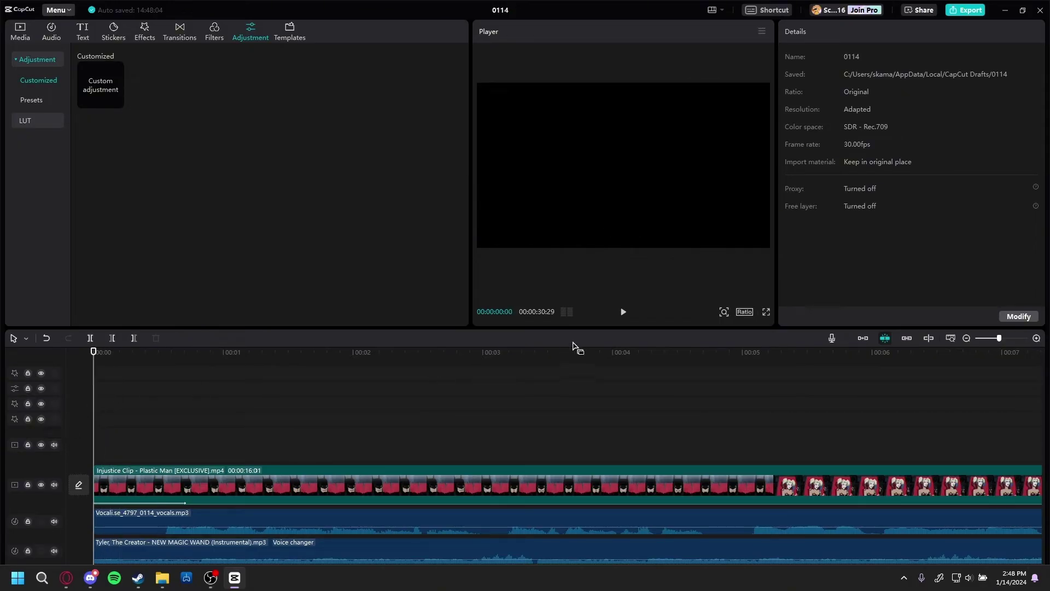
left_click(626, 312)
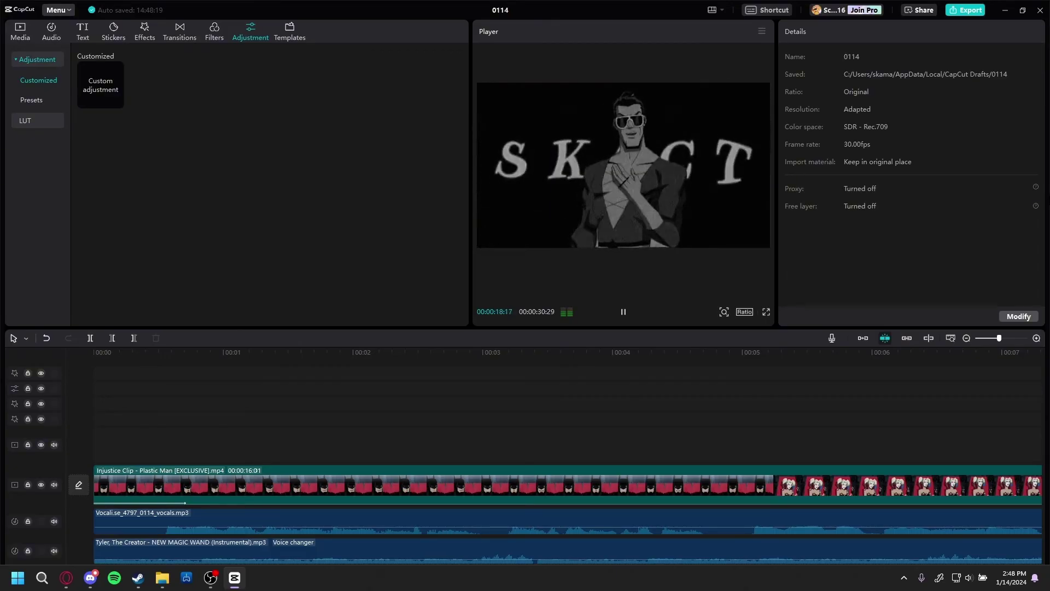
left_click(625, 313)
left_click_drag(478, 527, 109, 513)
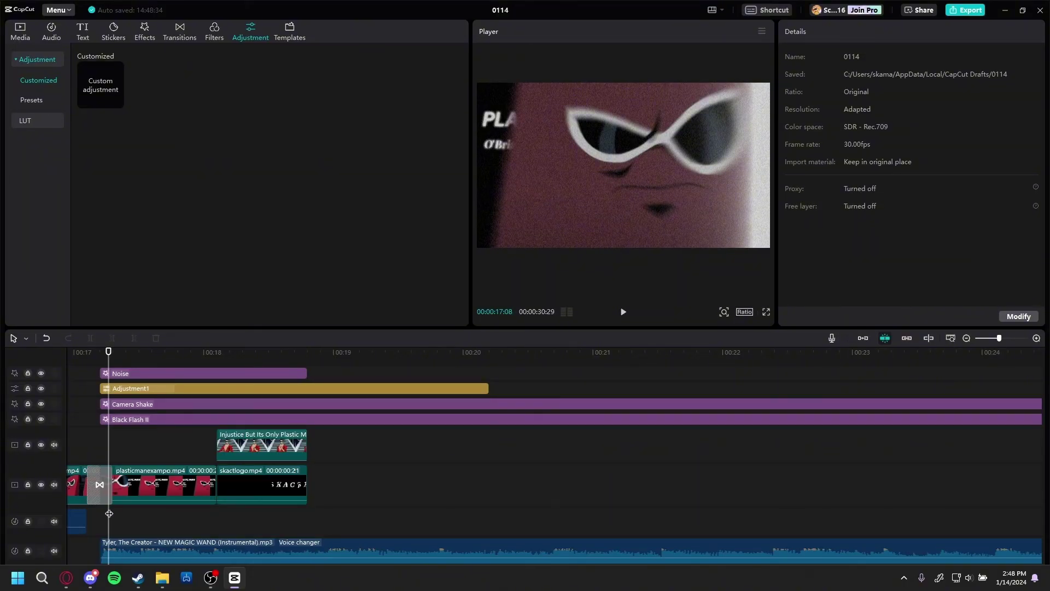
left_click(265, 367)
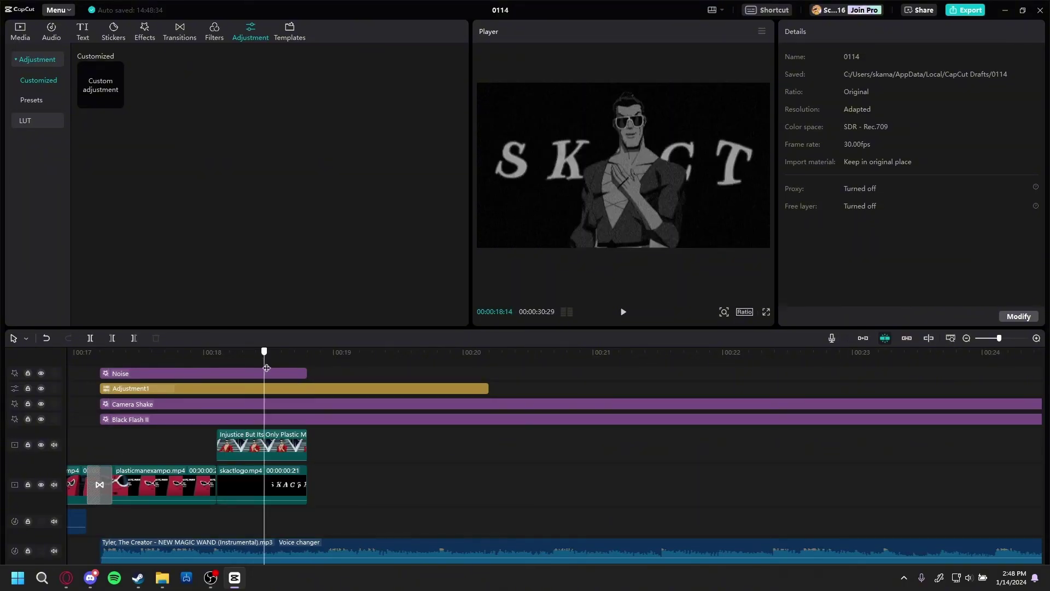
left_click_drag(266, 368, 269, 367)
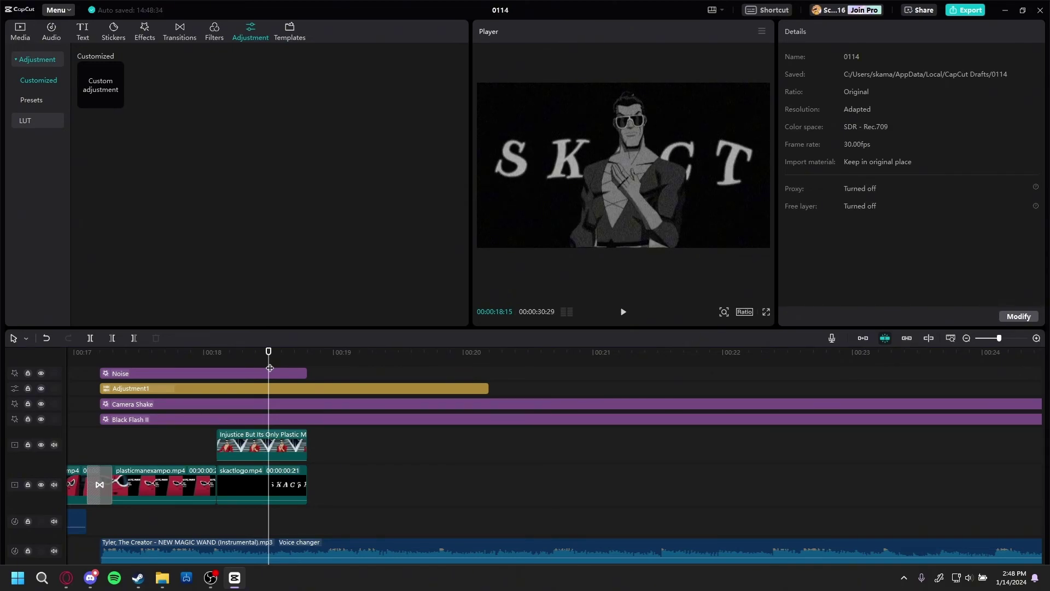